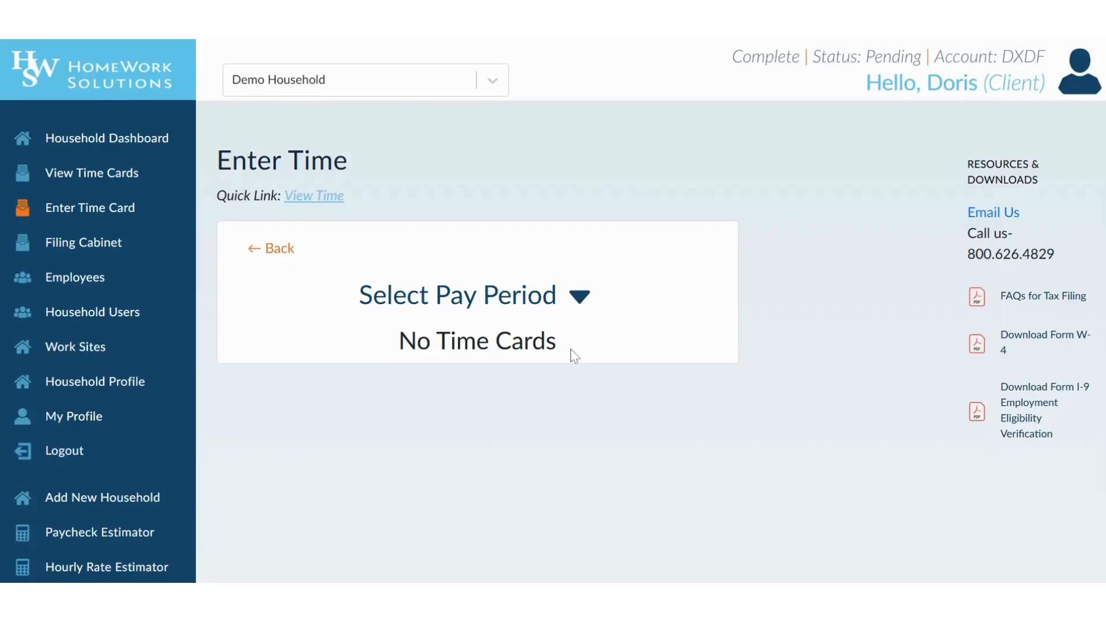
- Load the Jun 21–Jun 27 pay period by picking June 25, then scroll to the day rows
click(583, 302)
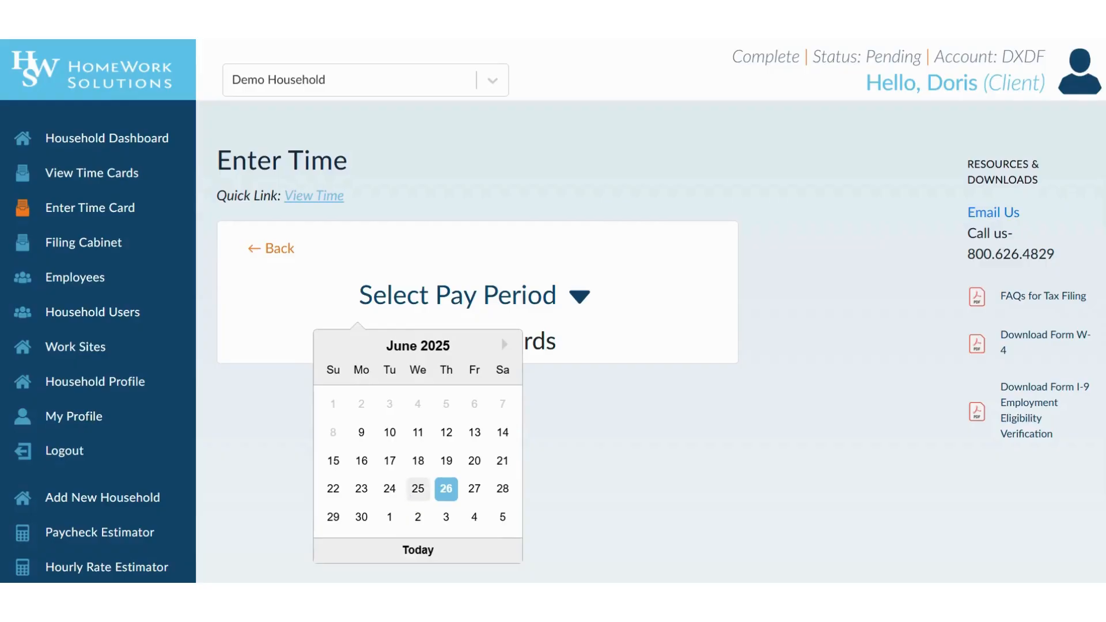
click(418, 489)
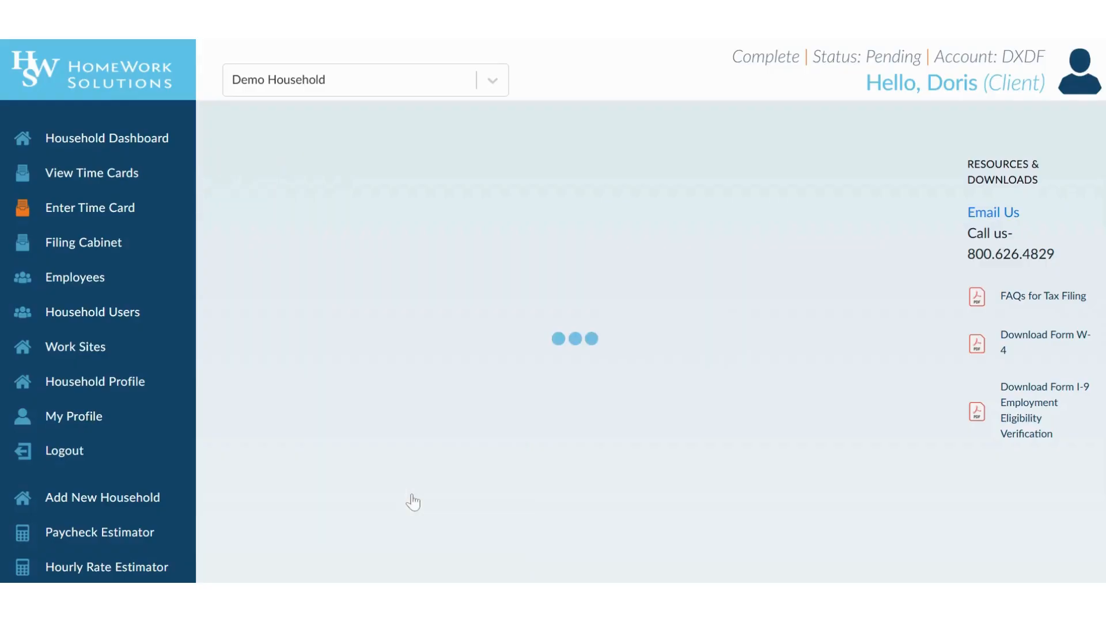
scroll(772, 387, down, 2)
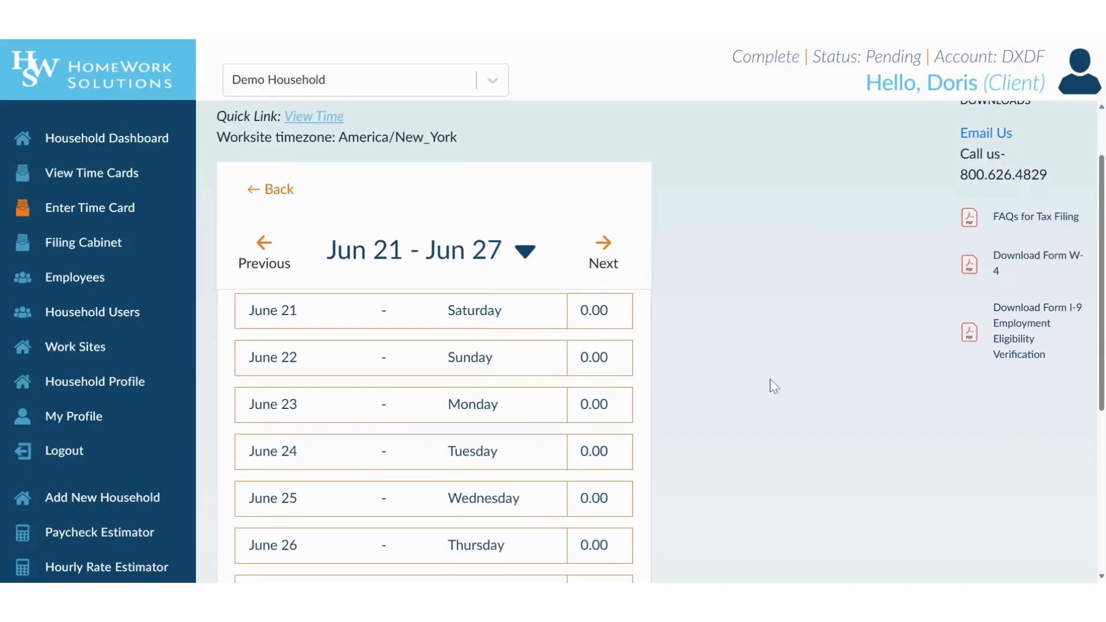
scroll(771, 385, down, 1)
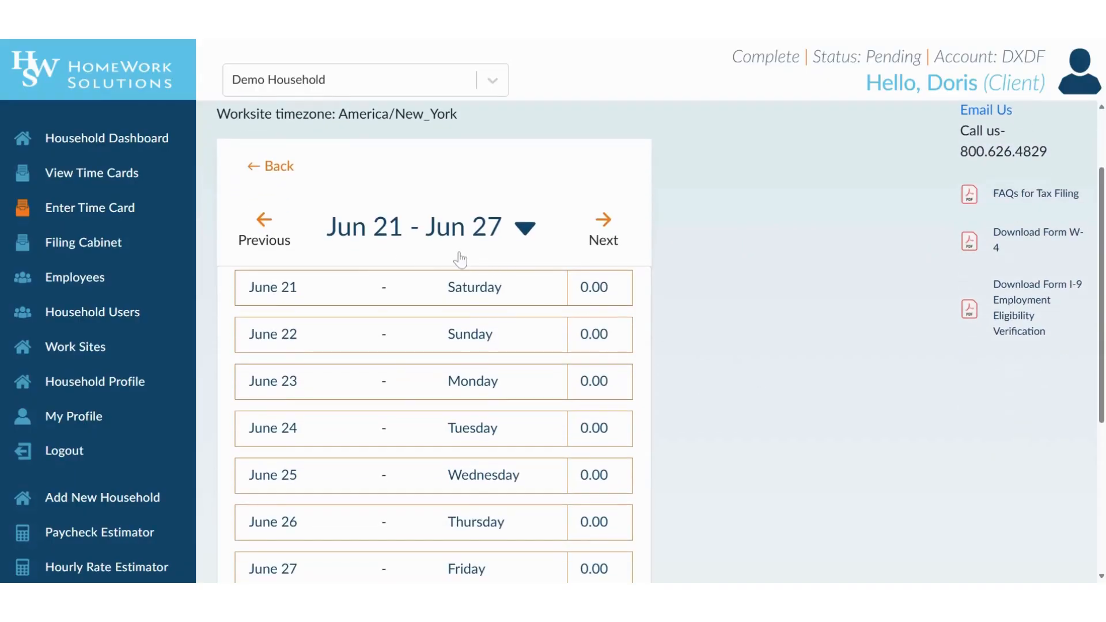
scroll(720, 322, down, 2)
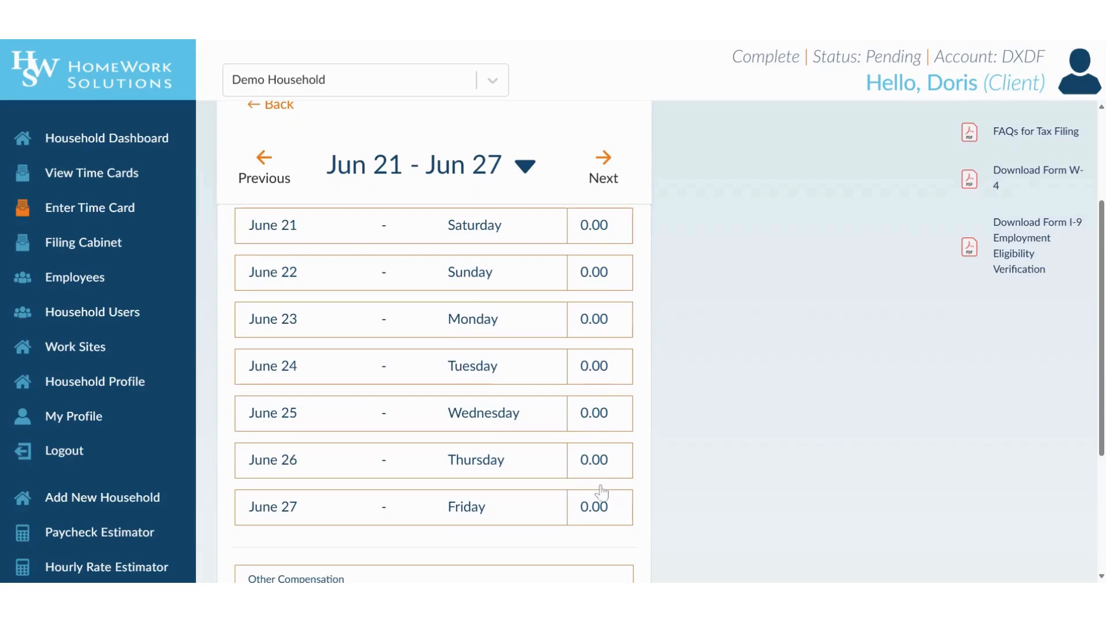
- Enter and save 8 regular hours for Monday June 23 and Tuesday June 24
click(599, 322)
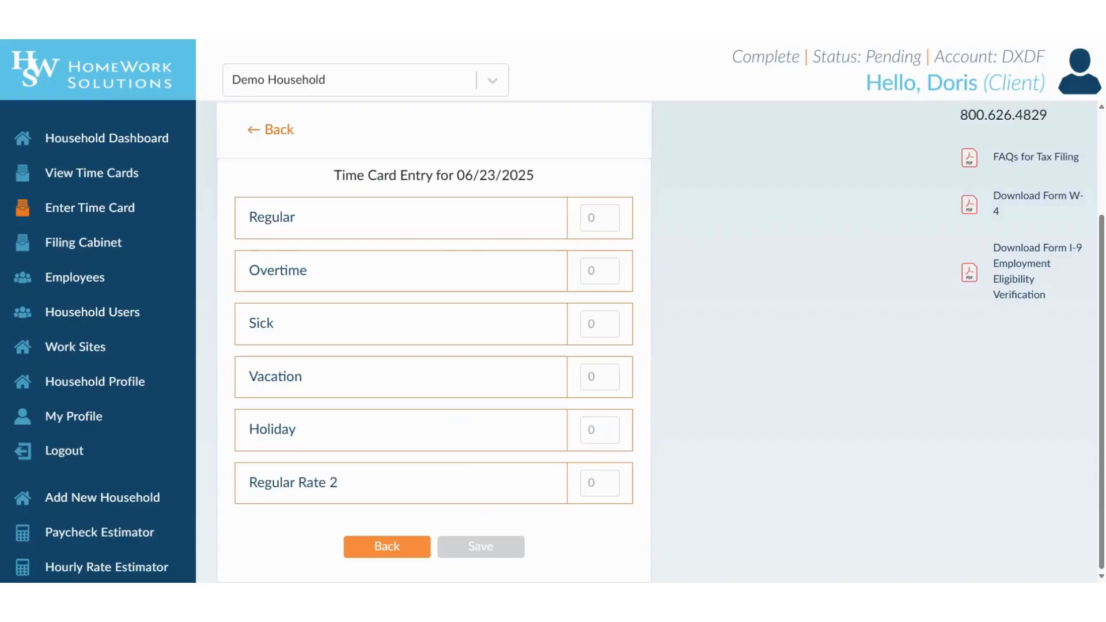
click(600, 218)
text(8)
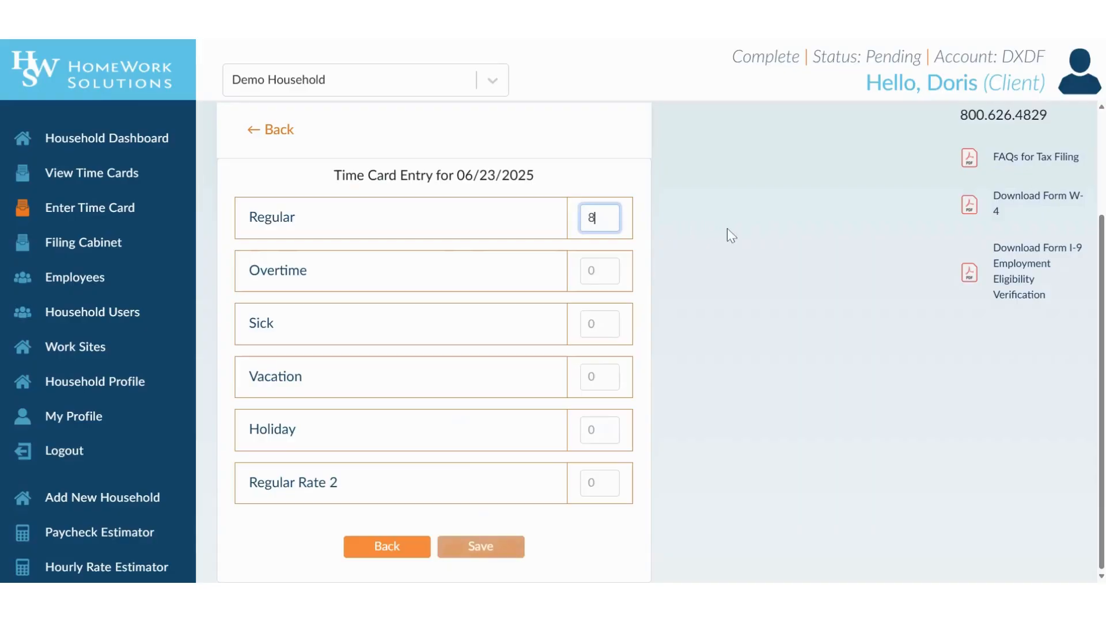
click(481, 550)
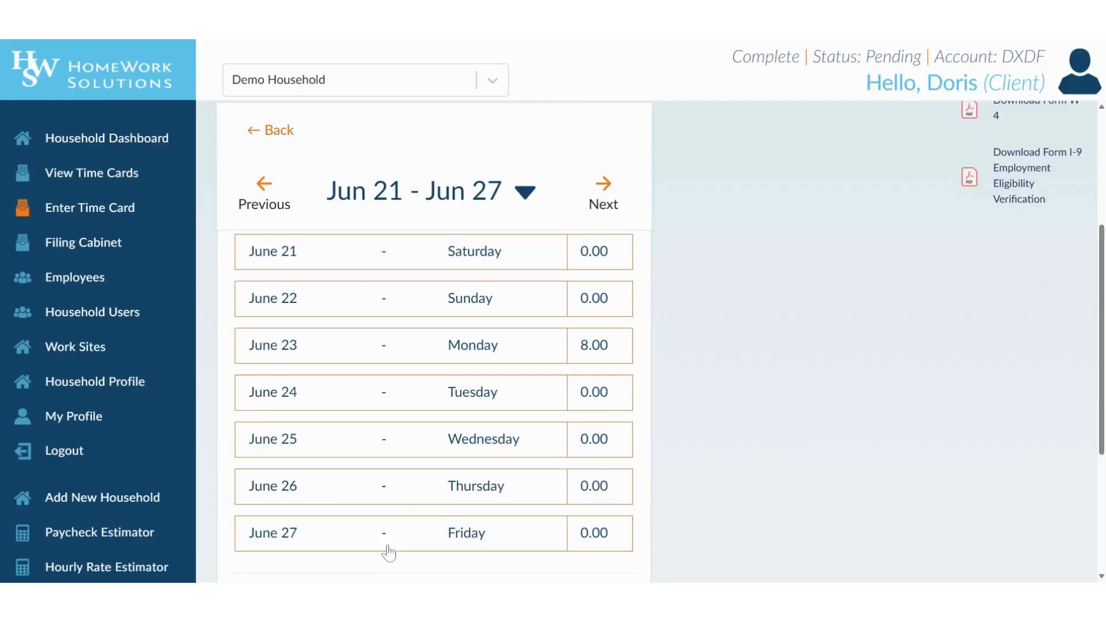
click(605, 396)
click(590, 218)
text(8)
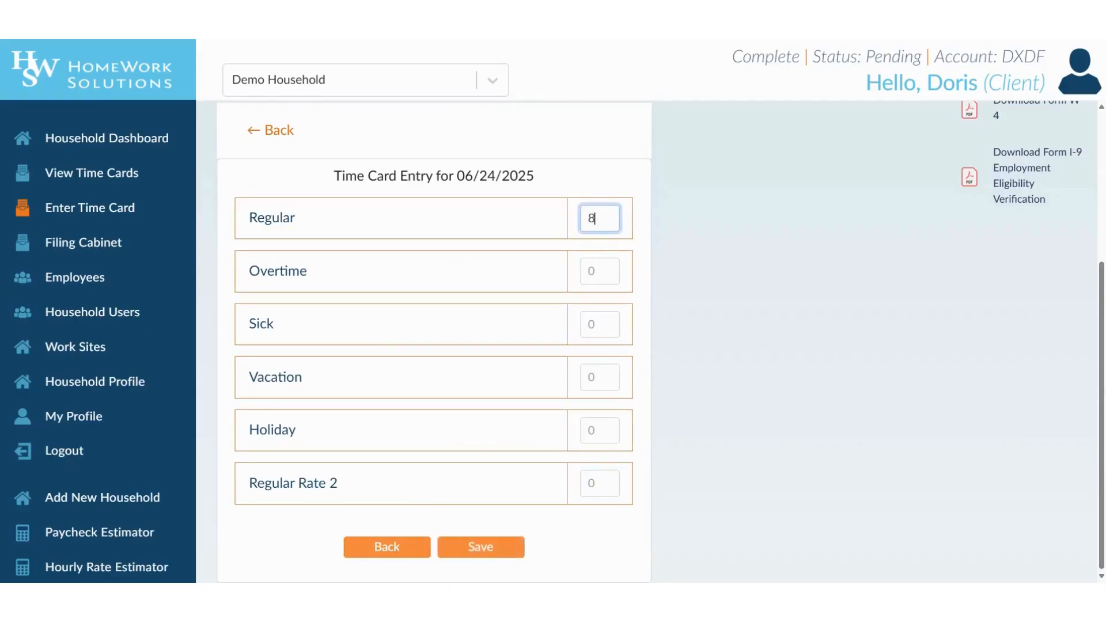
click(488, 549)
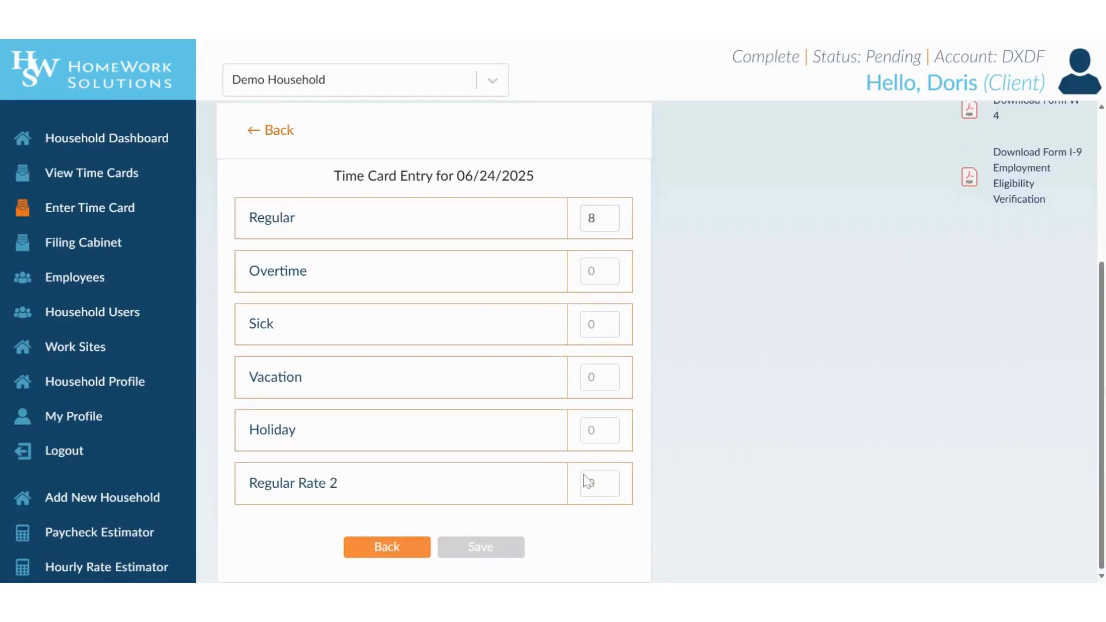
click(372, 550)
- Enter and save 8 regular hours for June 25 and June 26, correcting a mistyped value
click(615, 443)
text(8)
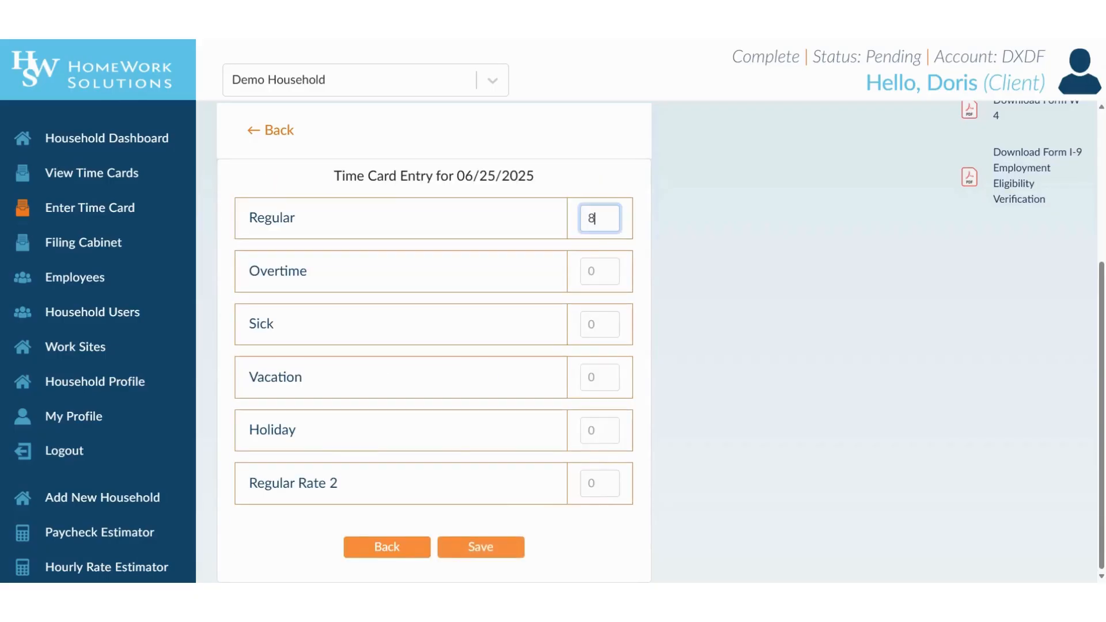
click(472, 554)
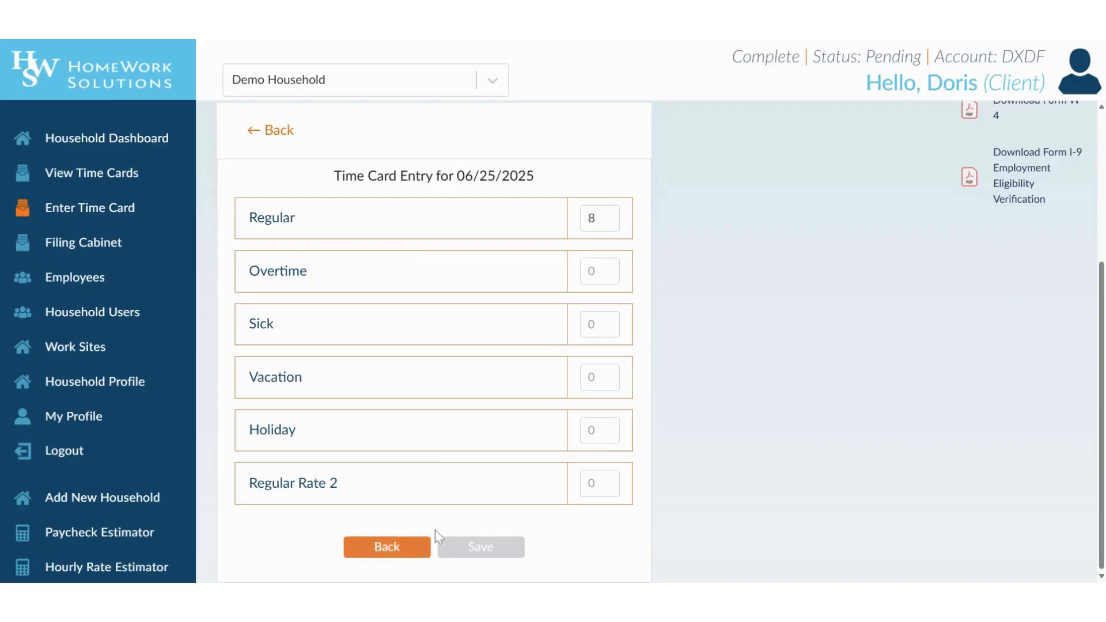
click(413, 549)
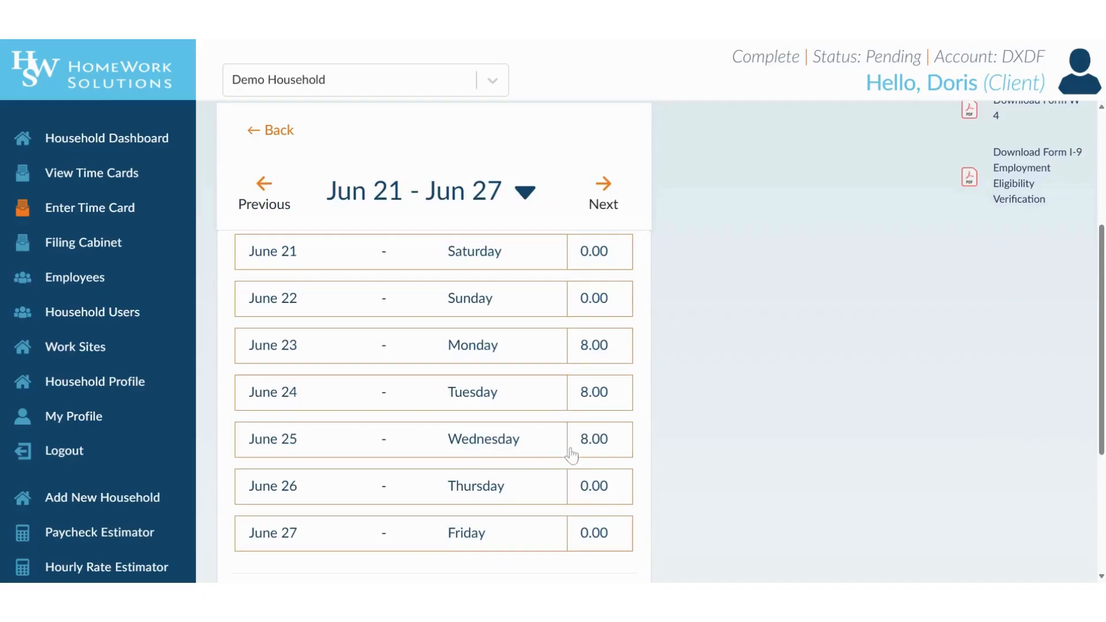
click(605, 499)
click(599, 228)
text(8)
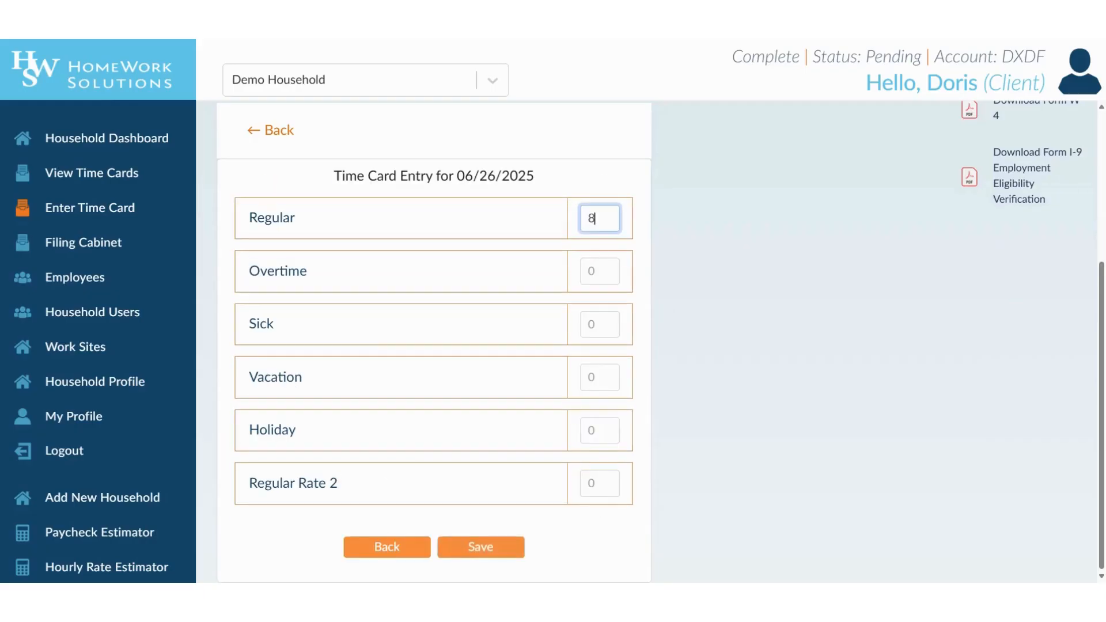
scroll(599, 228, down, 2)
key(BackSpace)
key(BackSpace)
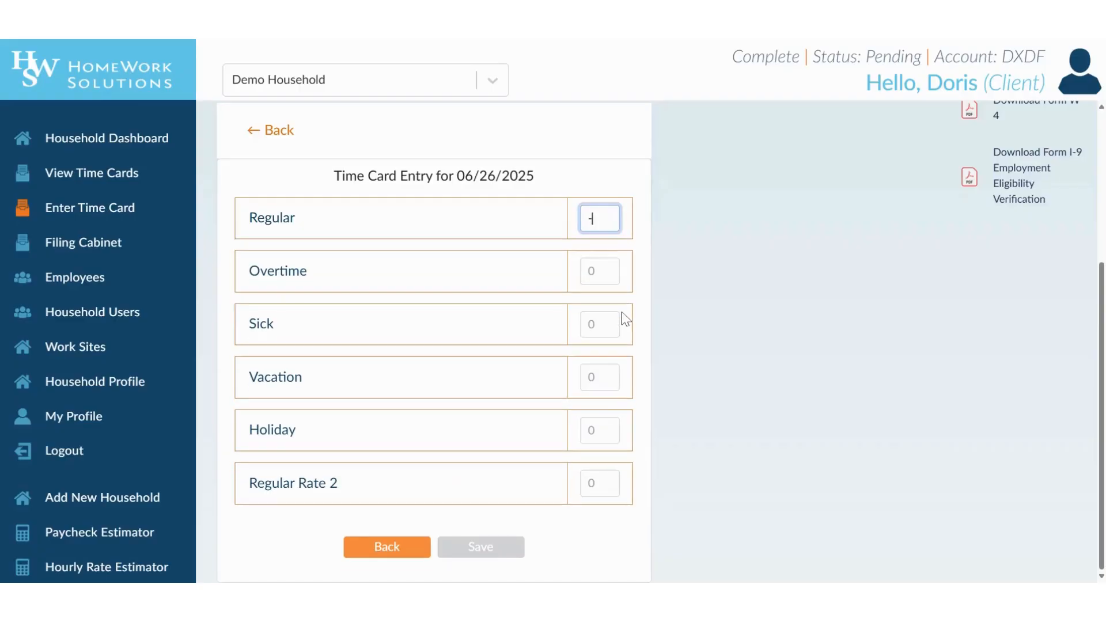
text(8)
click(510, 546)
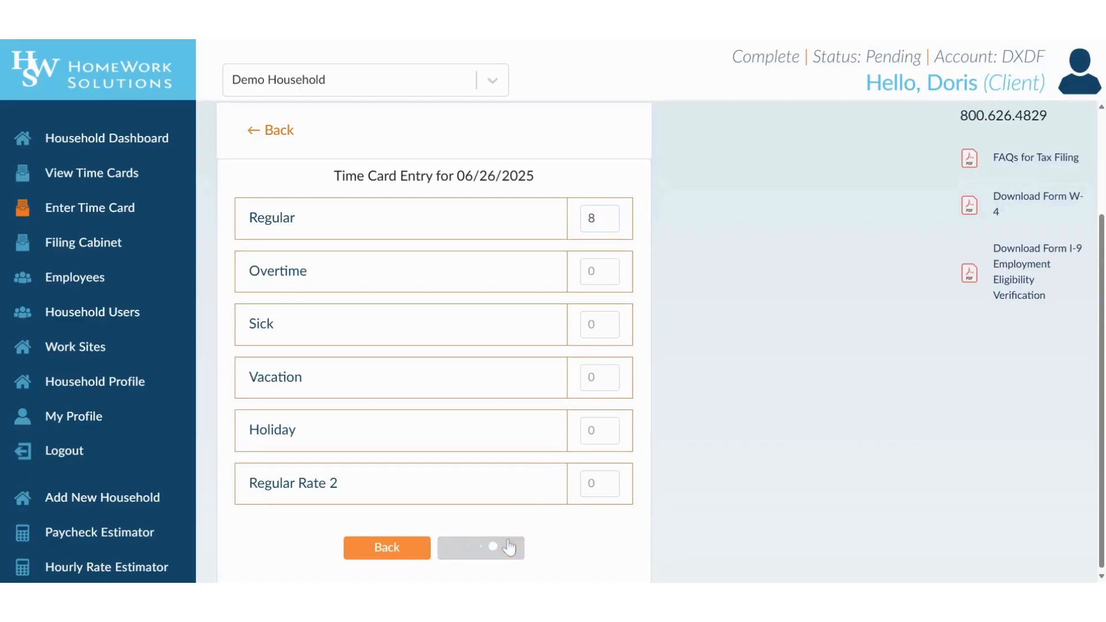
click(403, 547)
- Enter 8 regular hours for Friday June 27 and check the 40.00 weekly total
click(621, 540)
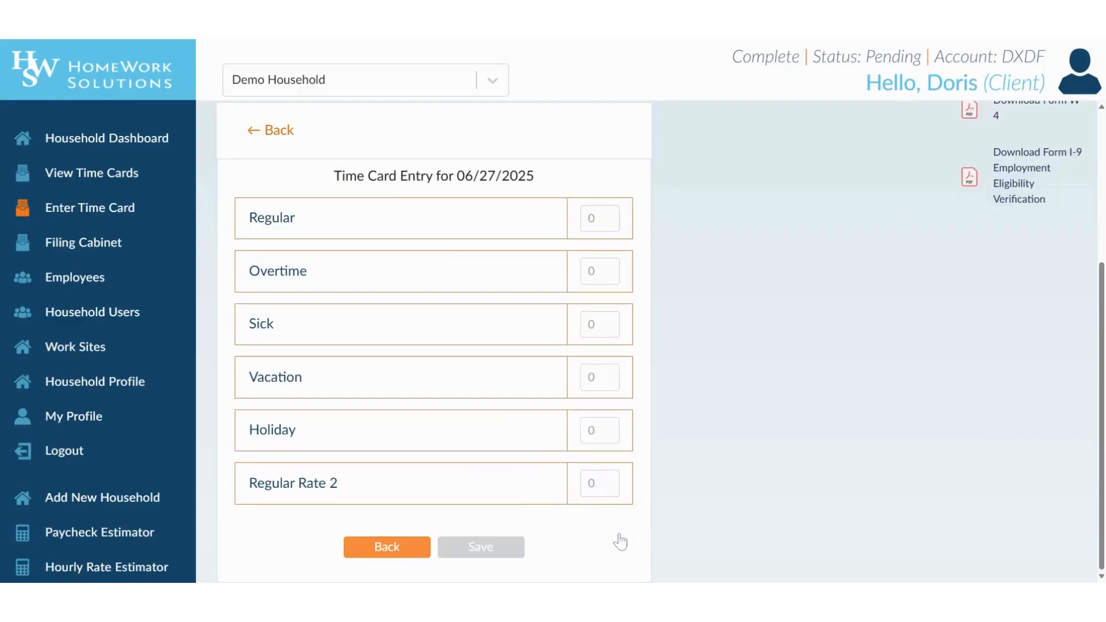
click(589, 217)
key(BackSpace)
text(8)
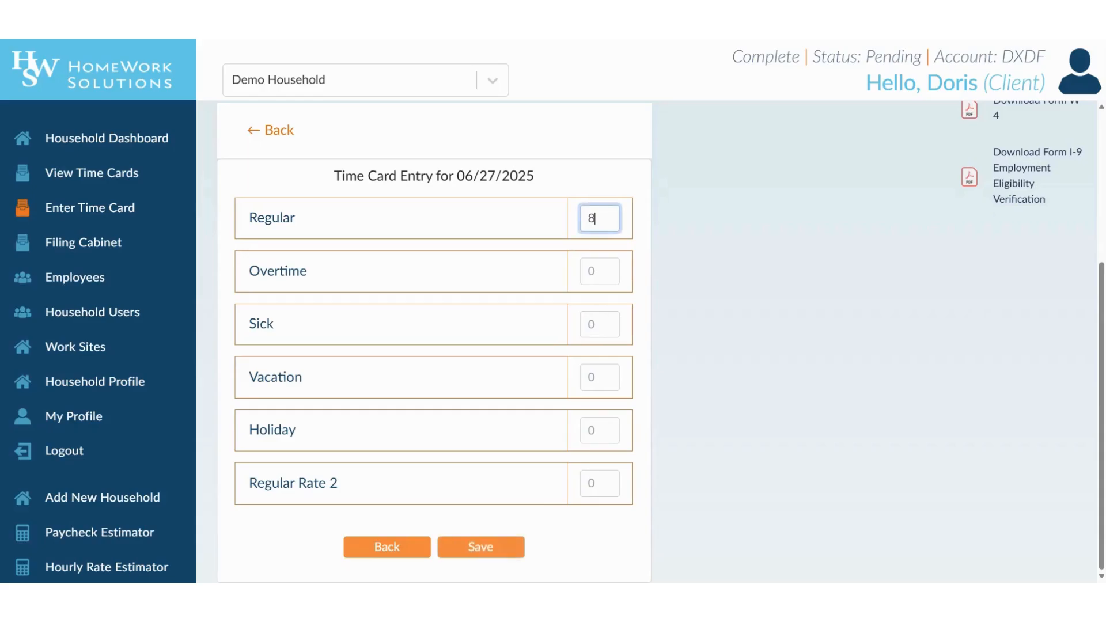
click(484, 560)
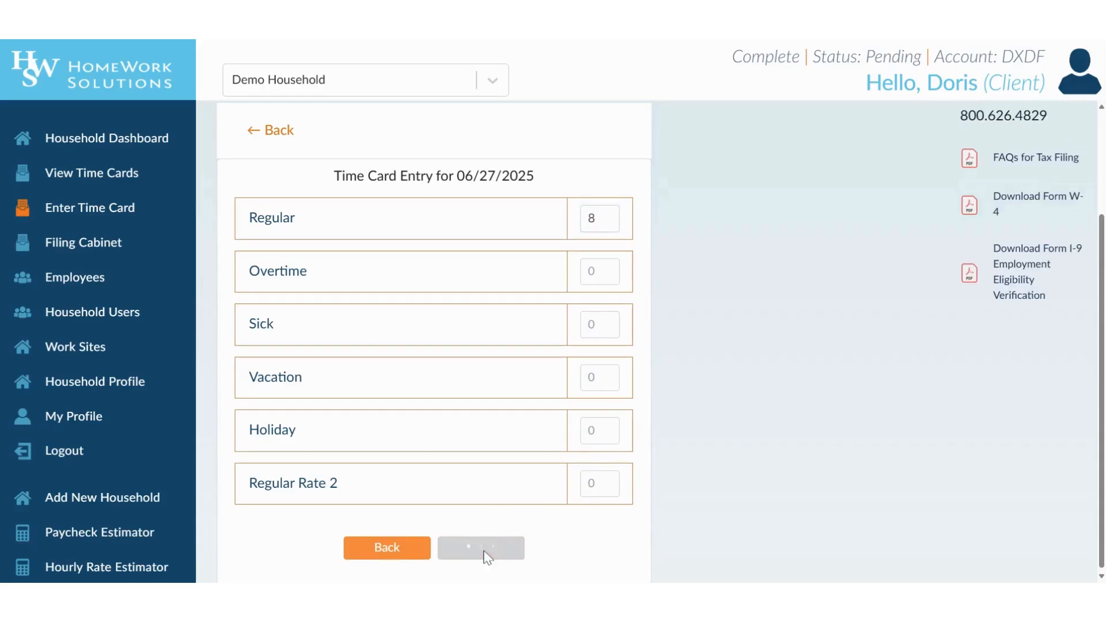
click(414, 548)
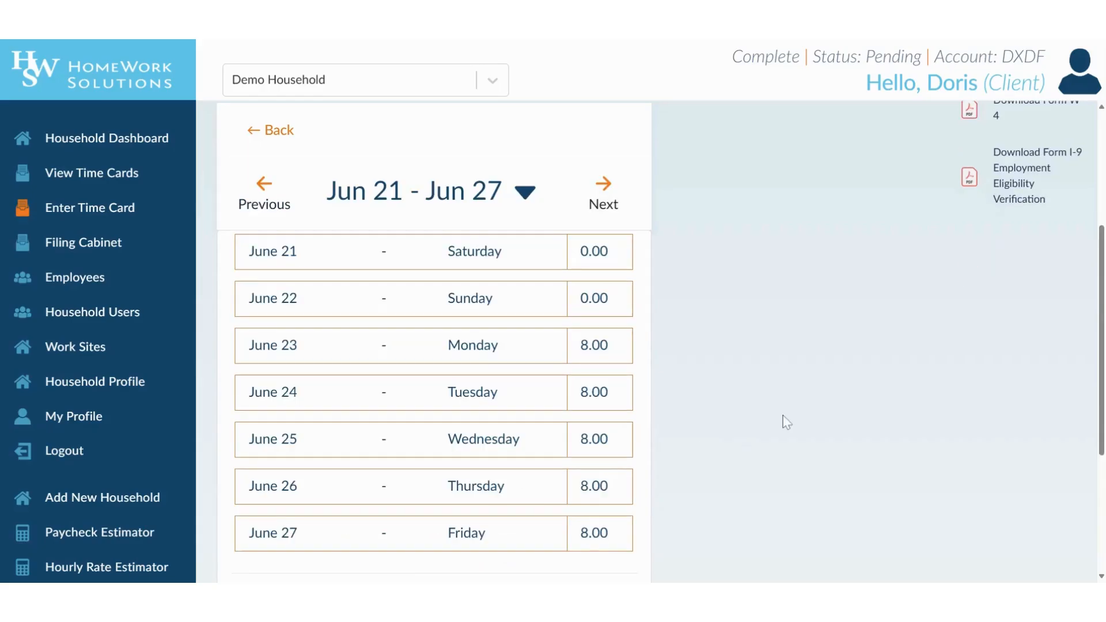
scroll(786, 420, down, 2)
scroll(790, 417, down, 3)
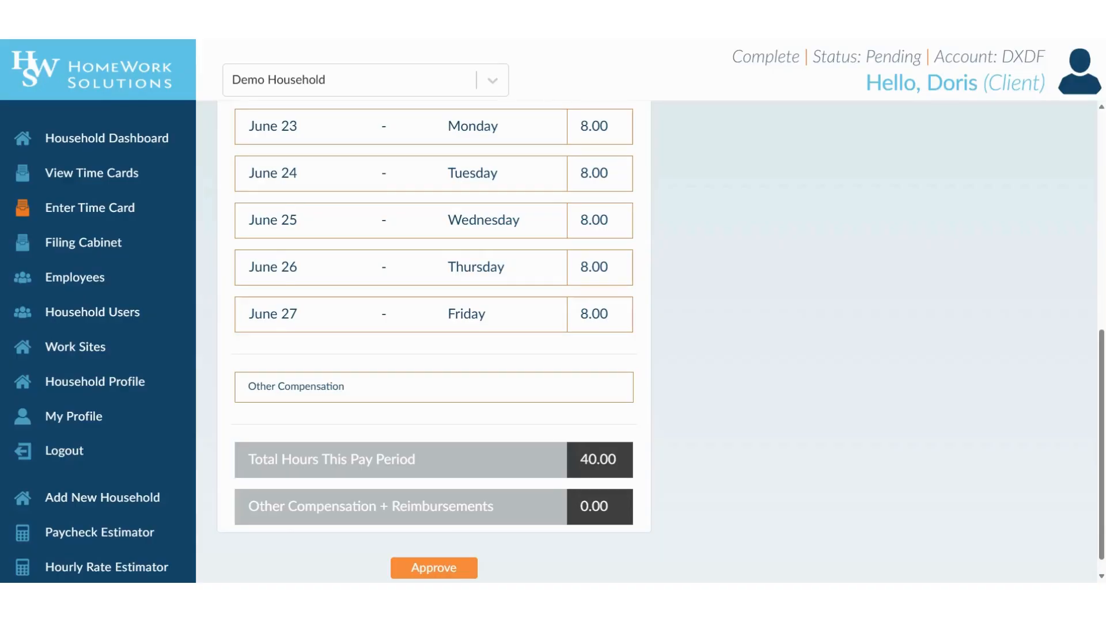
- Add a $50 bonus and $10 mileage reimbursement, save, and return to the Jun 21–27 week
click(587, 403)
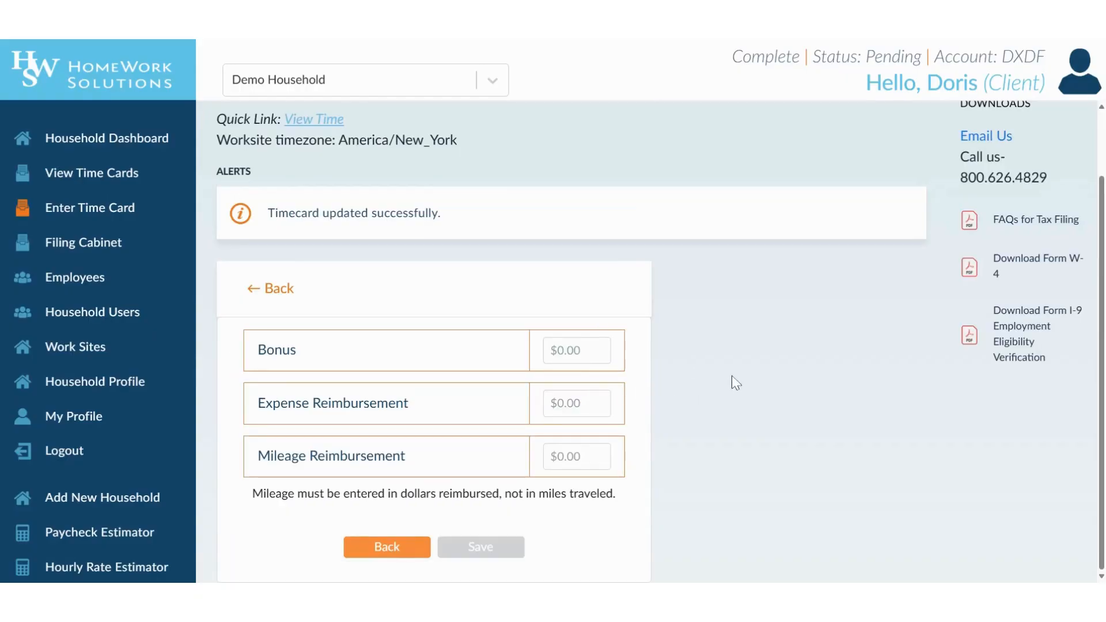
click(576, 350)
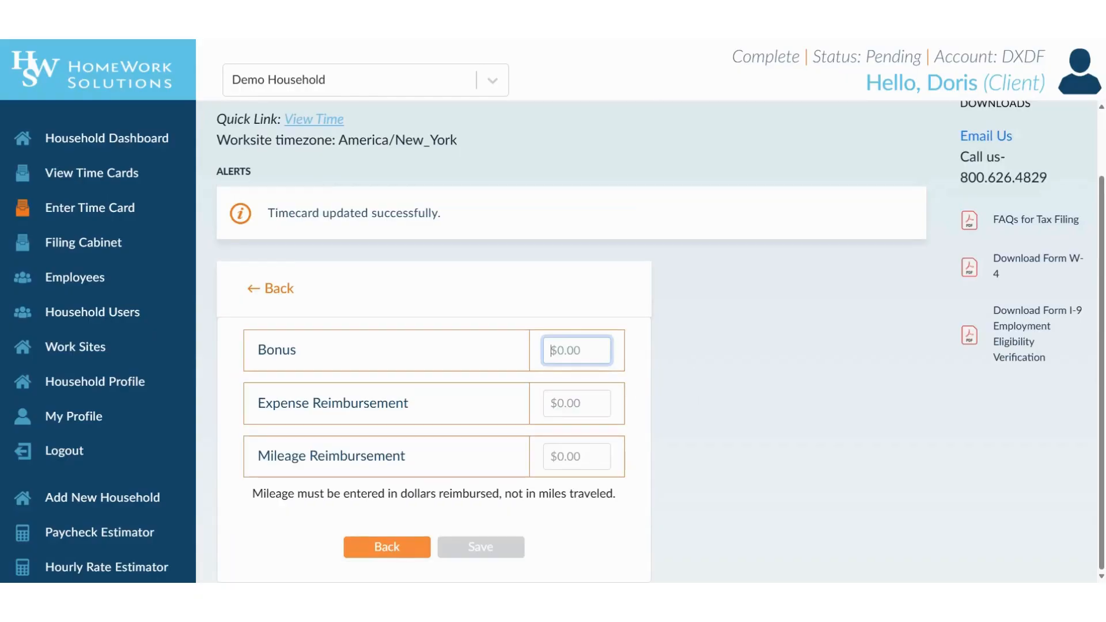
text(50)
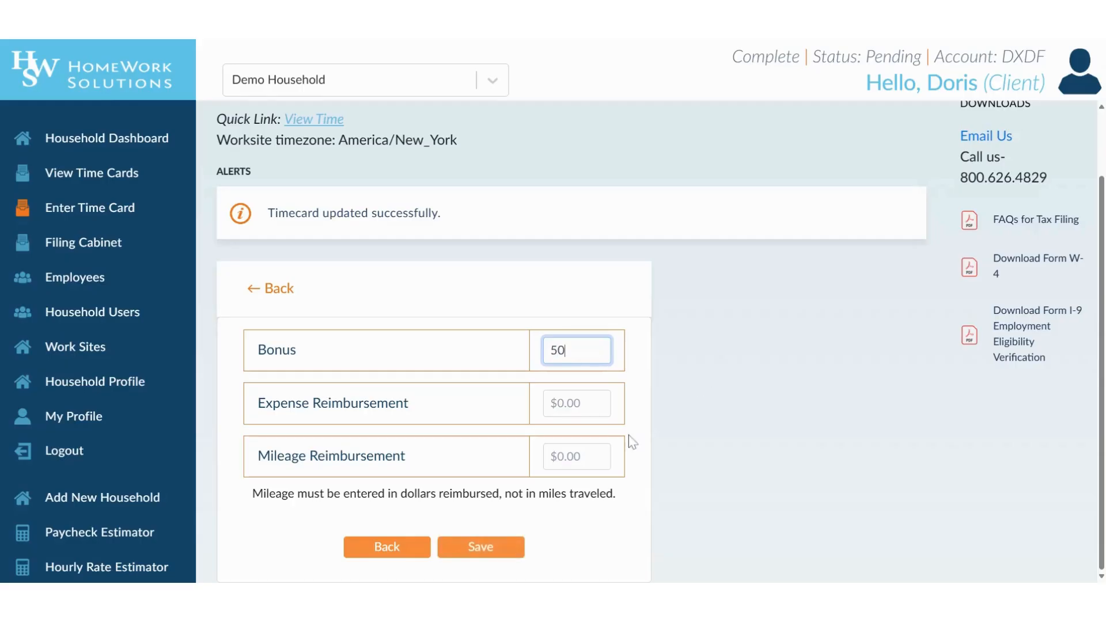
click(576, 456)
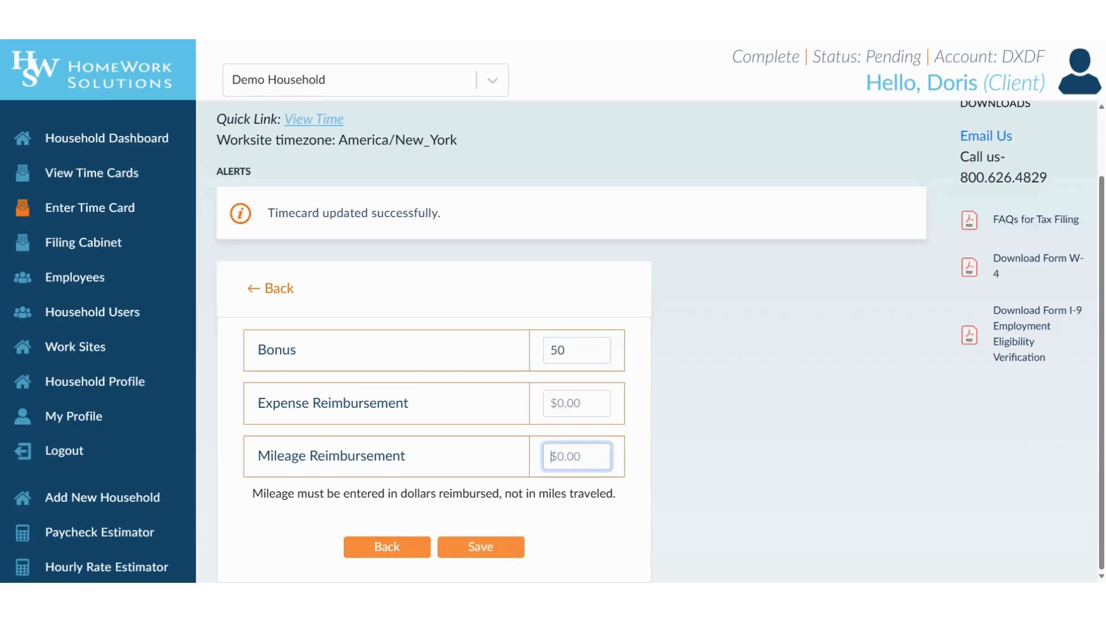
text(10)
click(479, 547)
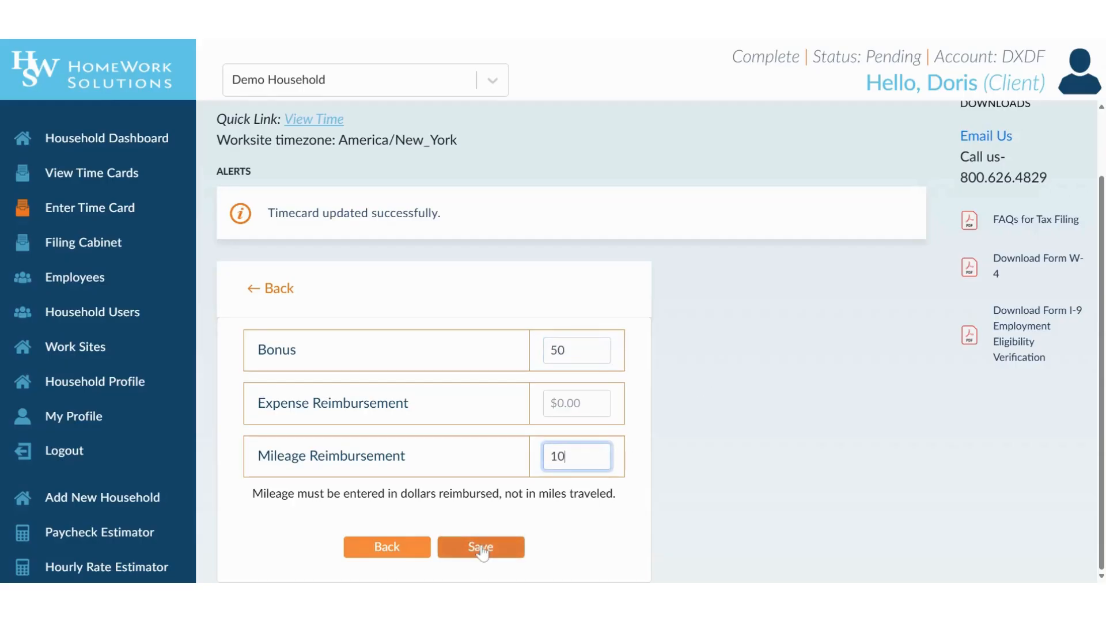
scroll(446, 517, down, 2)
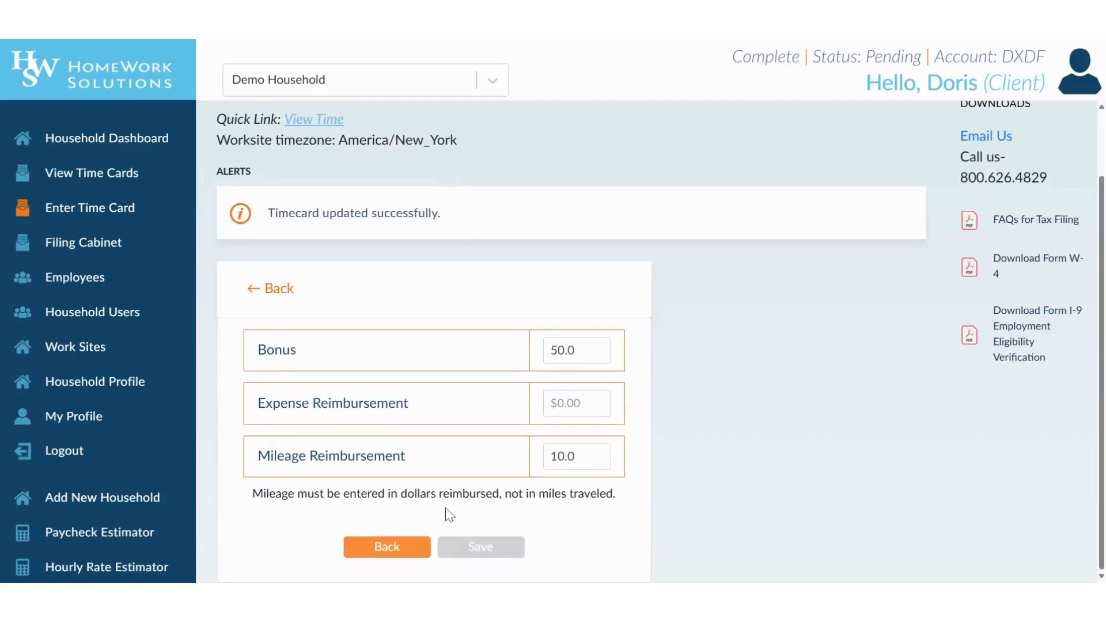
click(398, 547)
scroll(595, 424, down, 5)
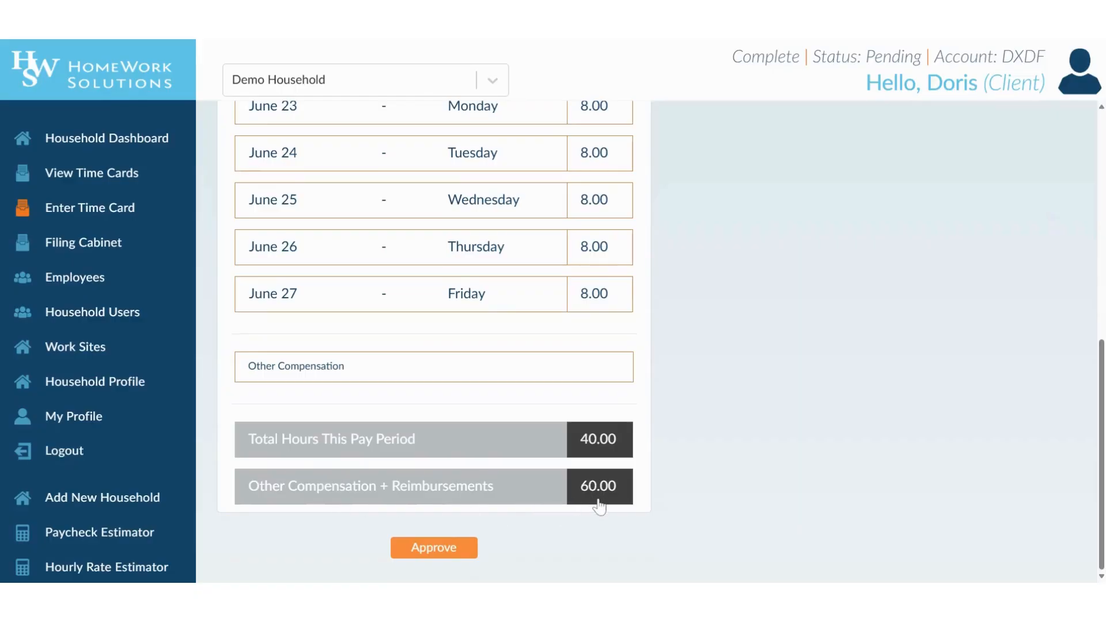
scroll(759, 431, up, 1)
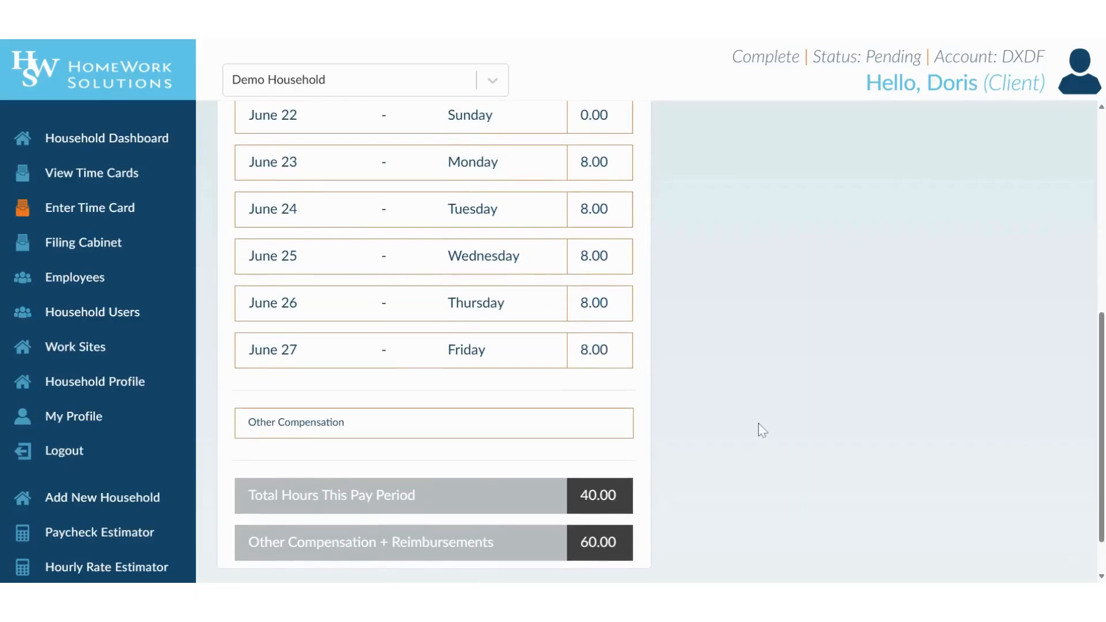
scroll(758, 431, up, 1)
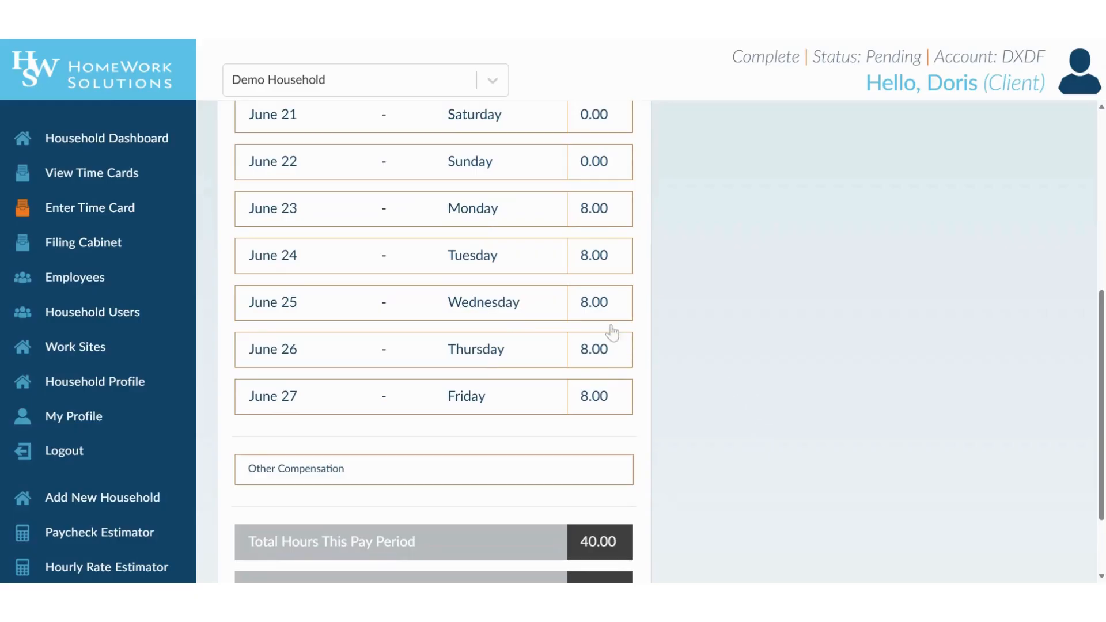
- Move June 25's 8 hours from Regular to Sick and save the change
click(602, 308)
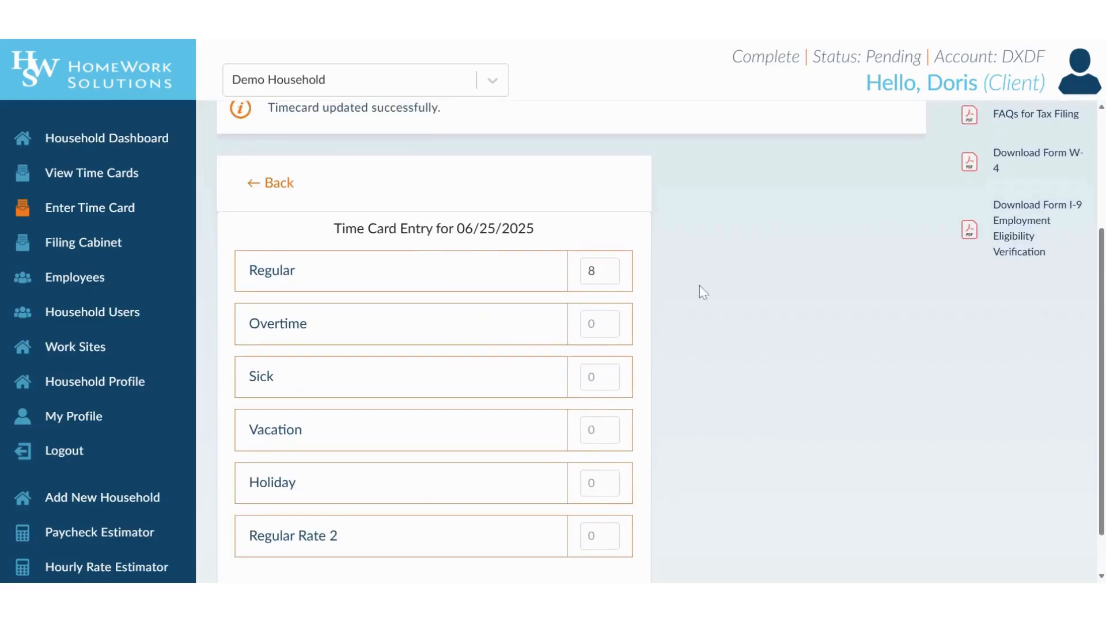
double_click(594, 271)
key(BackSpace)
key(Tab)
key(Tab)
text(8)
click(481, 547)
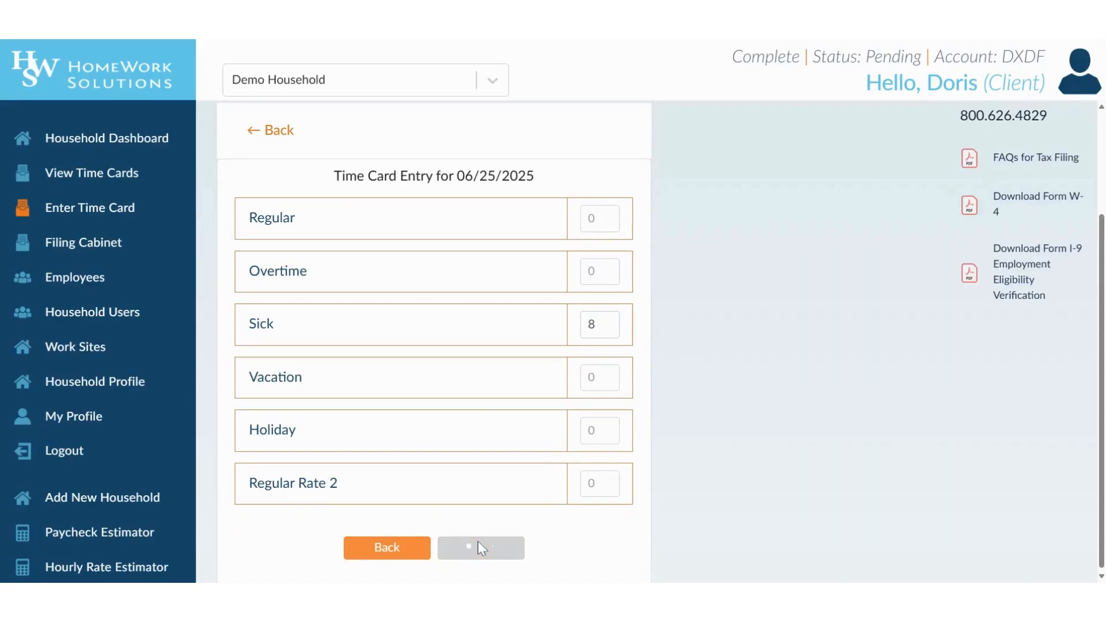
click(388, 546)
scroll(720, 412, down, 1)
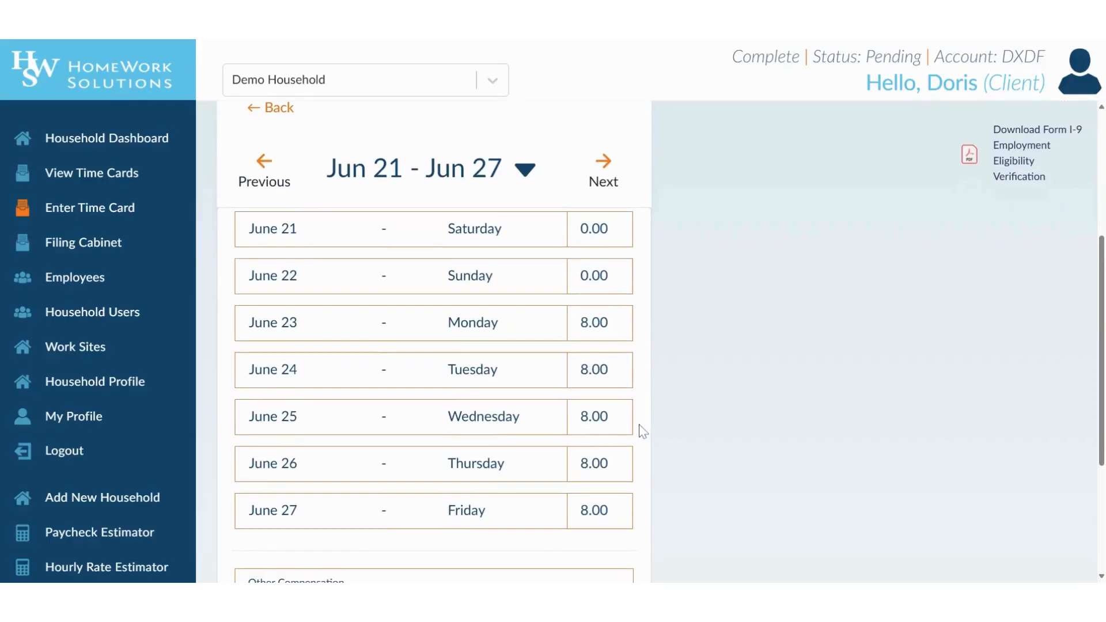
scroll(712, 428, down, 2)
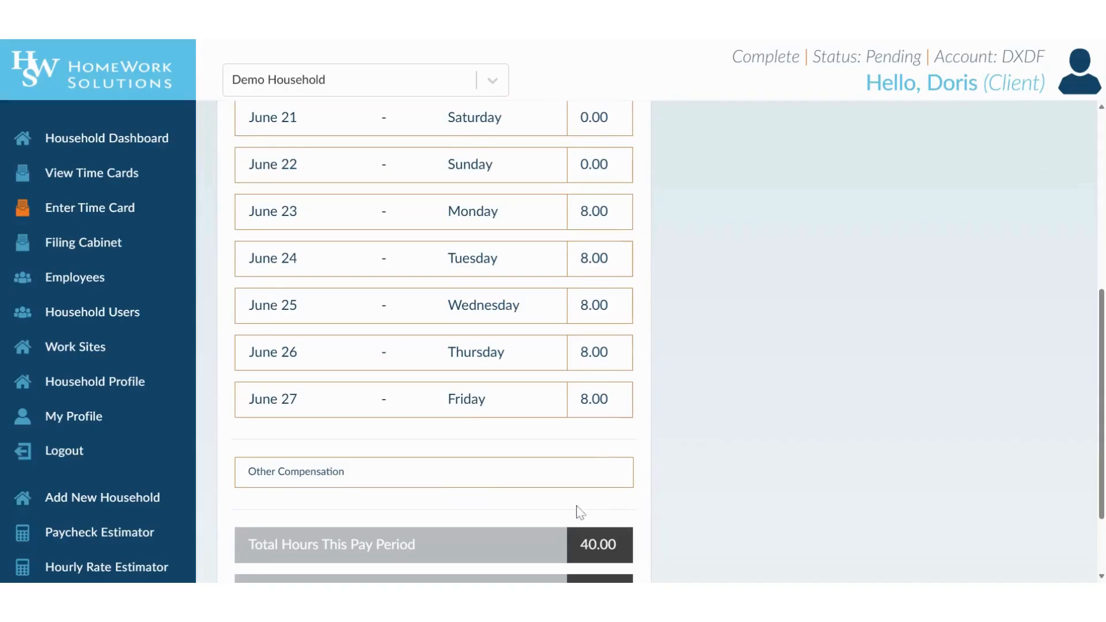
- Approve the caregiver's Jun 21–27 timecard and confirm the approval
scroll(702, 502, down, 2)
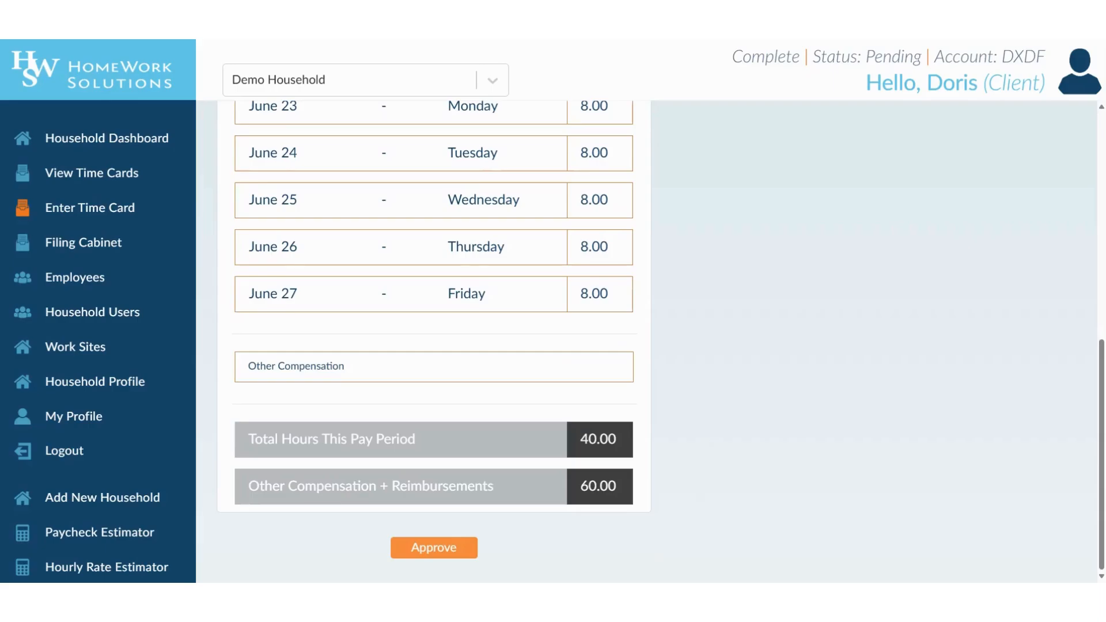
scroll(434, 340, up, 1)
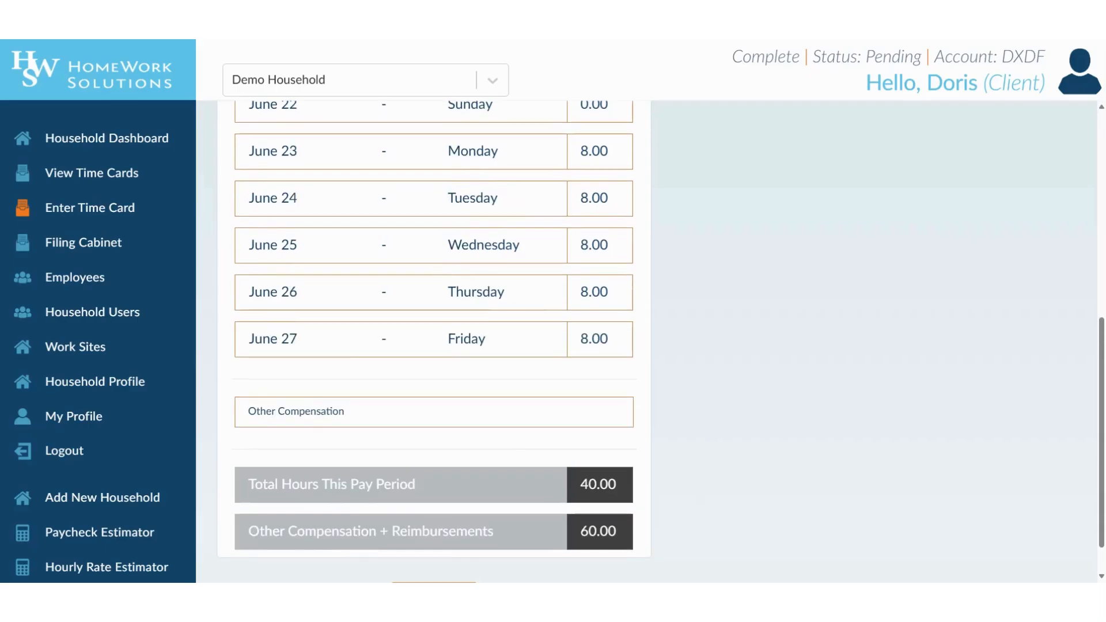
scroll(434, 340, down, 1)
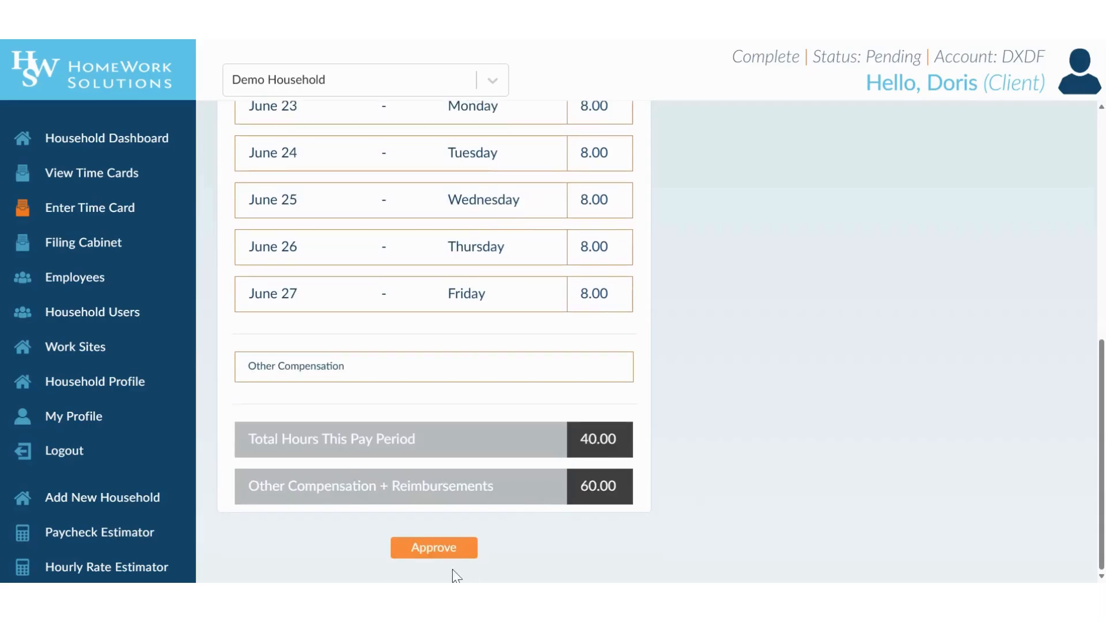
click(448, 552)
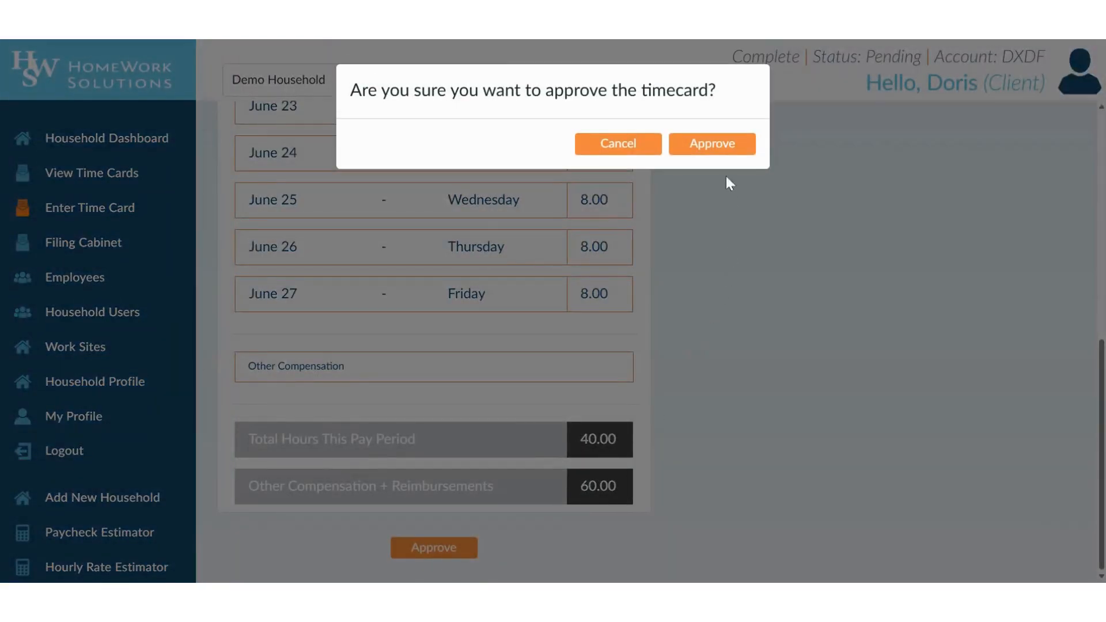
click(713, 148)
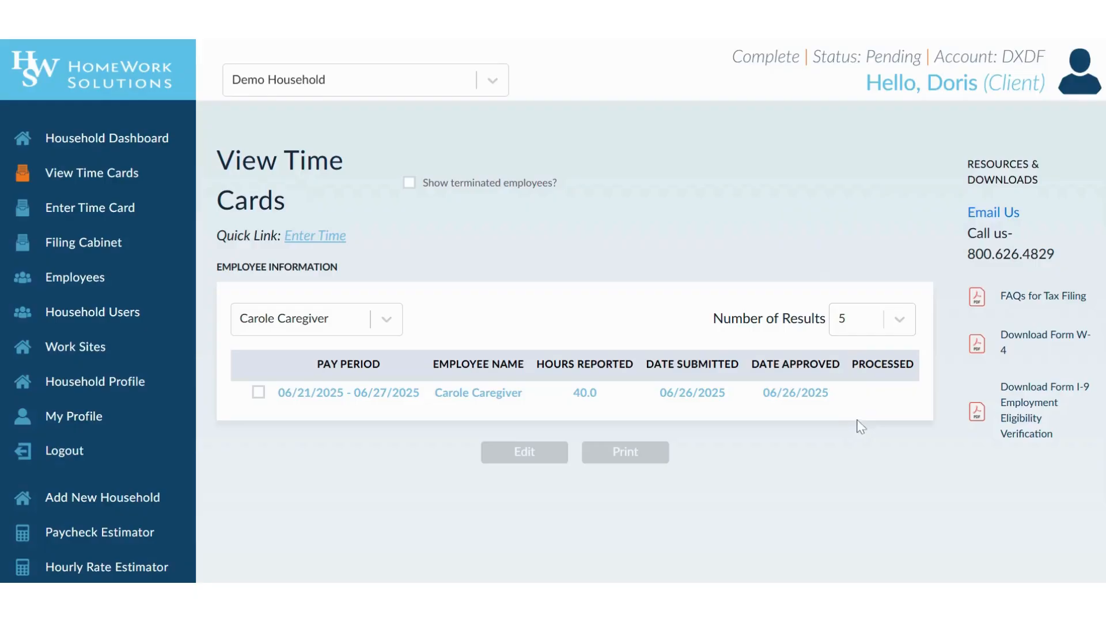
- Select the 06/21/2025–06/27/2025 timecard and review its 32 regular, 8 sick hours, $50 bonus, $10 mileage
click(258, 393)
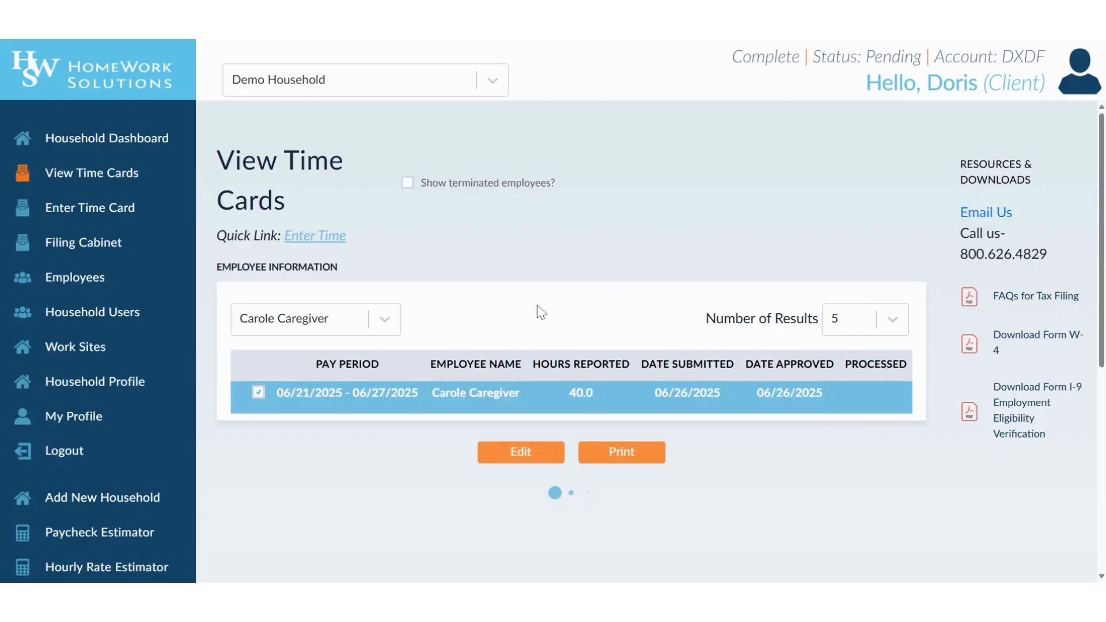
scroll(540, 311, down, 4)
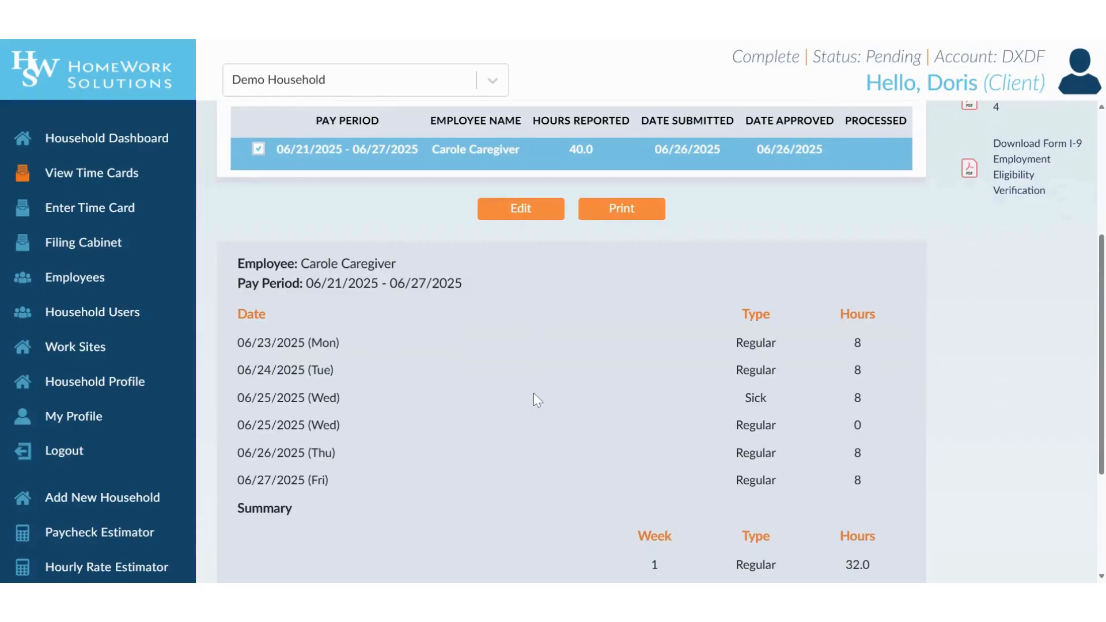
scroll(649, 311, down, 1)
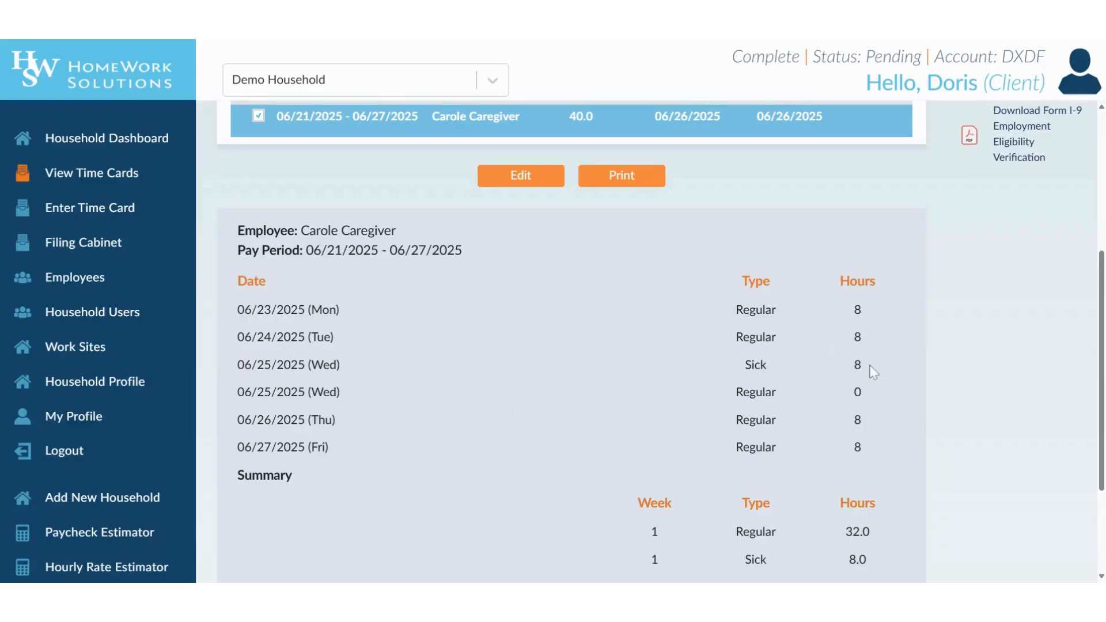
scroll(965, 399, down, 3)
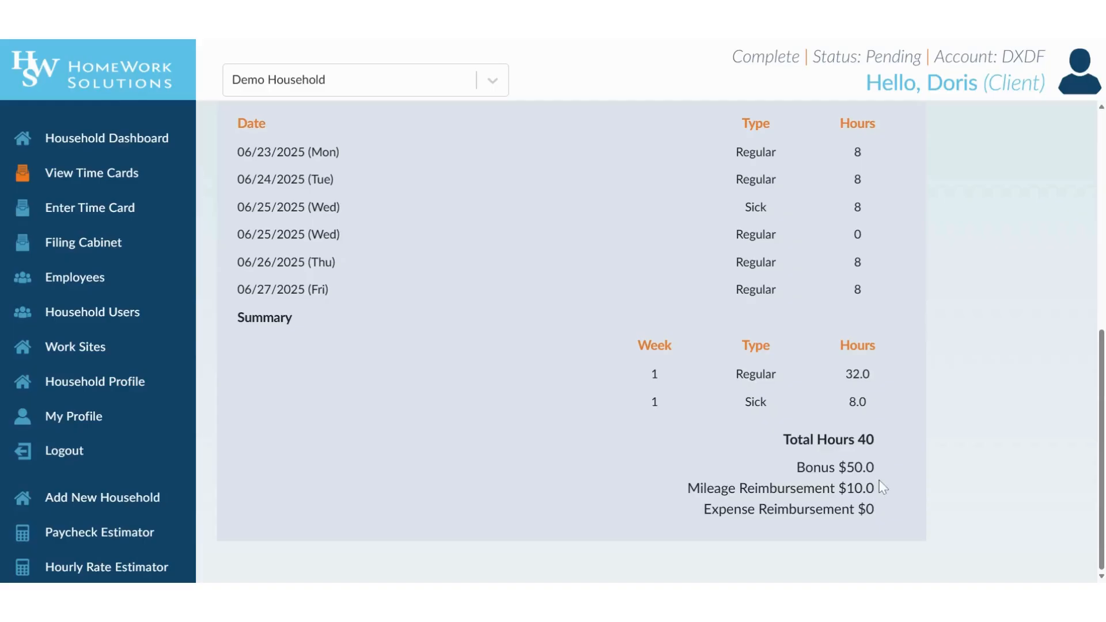
scroll(588, 333, up, 5)
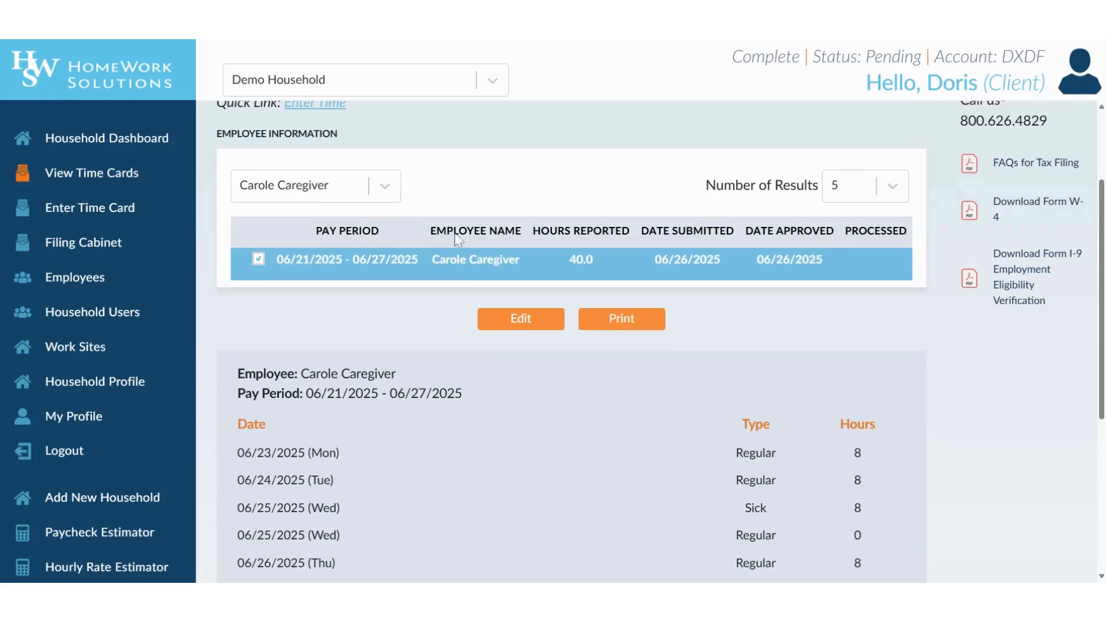
scroll(455, 233, up, 2)
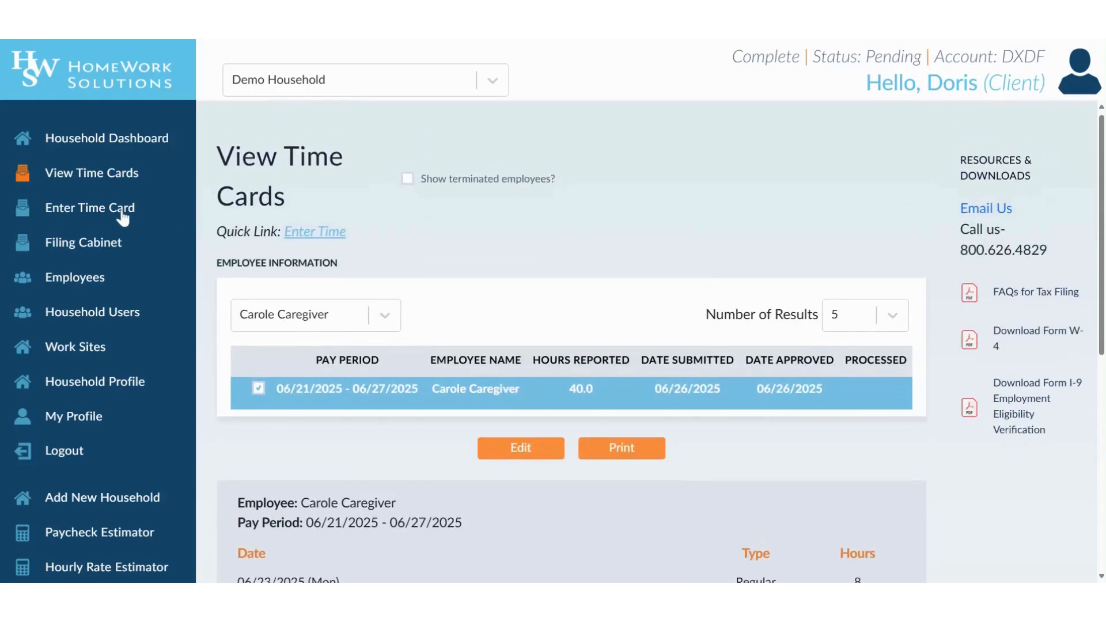
- Switch from the caregiver to the housekeeper's timecards
click(122, 218)
click(270, 366)
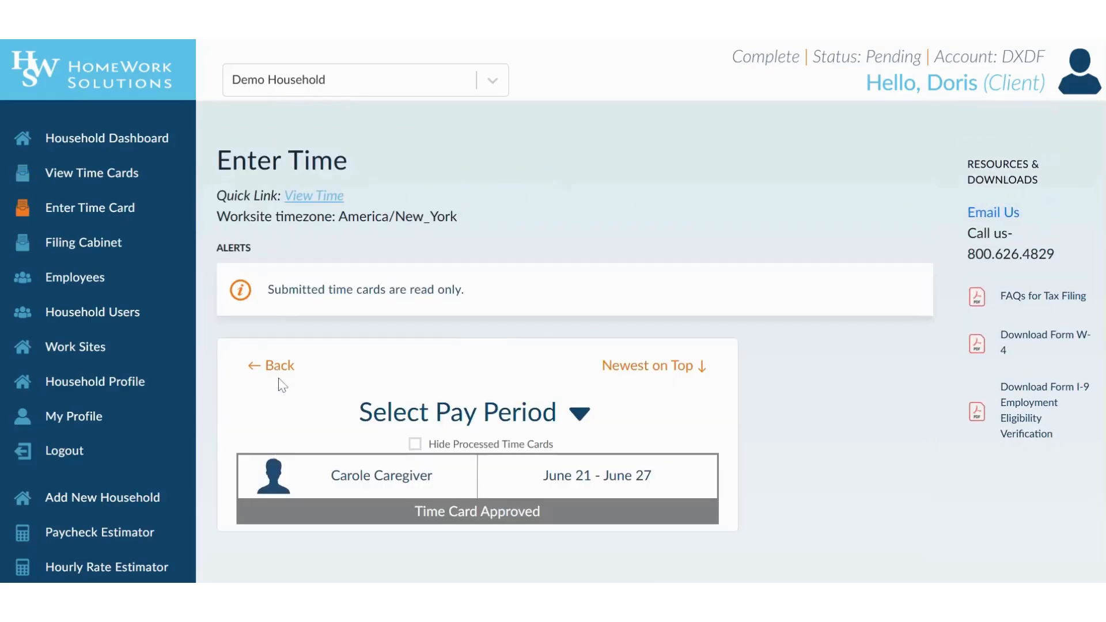
click(254, 367)
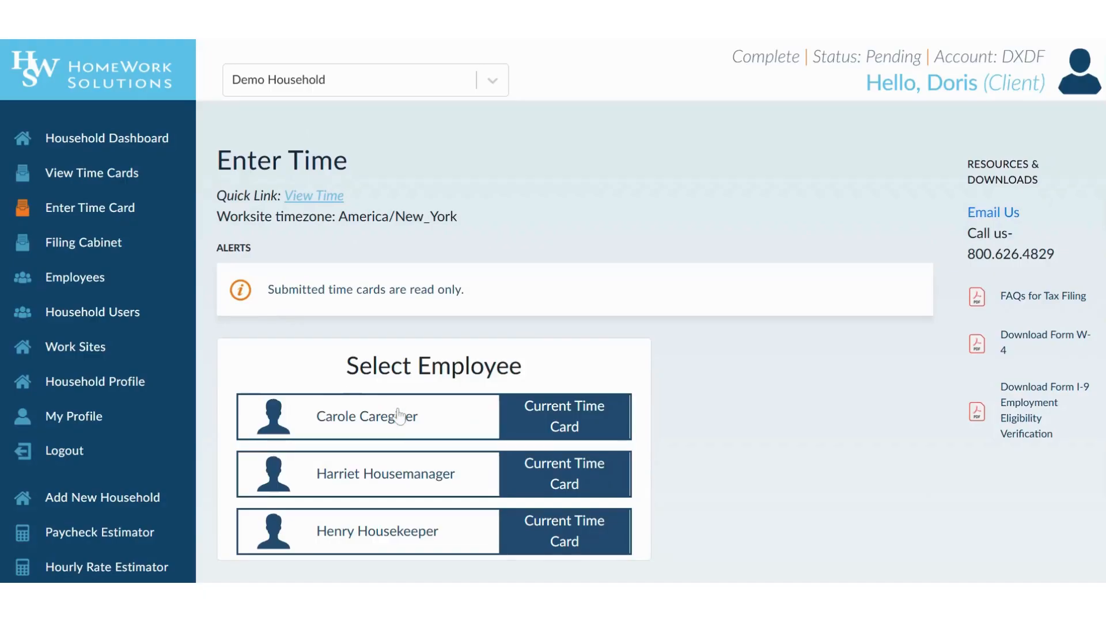
click(418, 531)
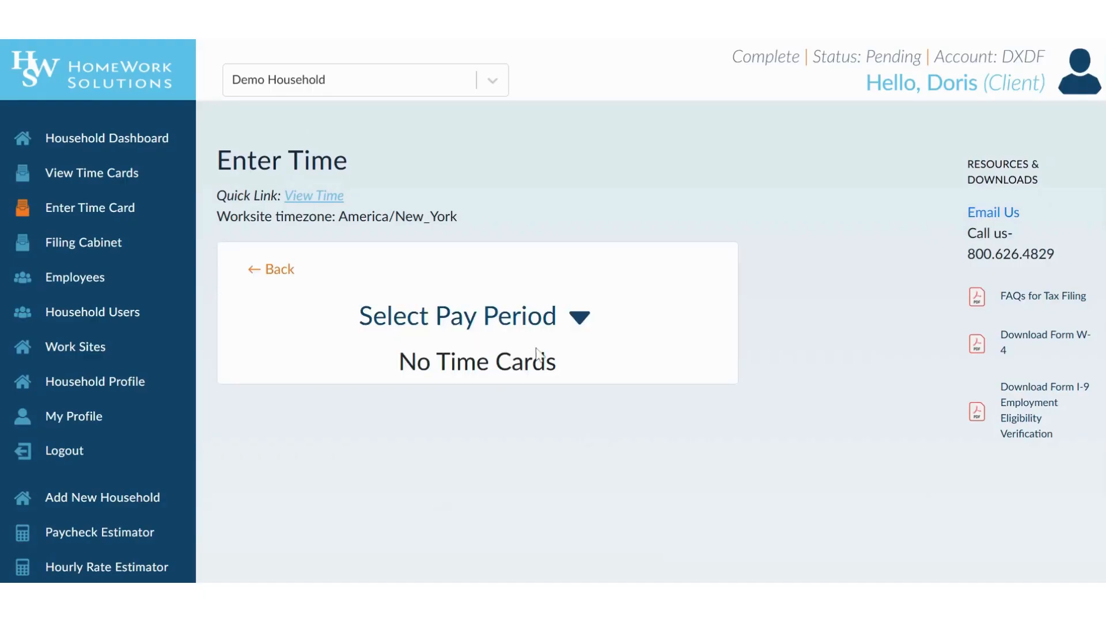
- Load the housekeeper's Jun 21–27 week via June 25 and open its empty hours form
click(528, 326)
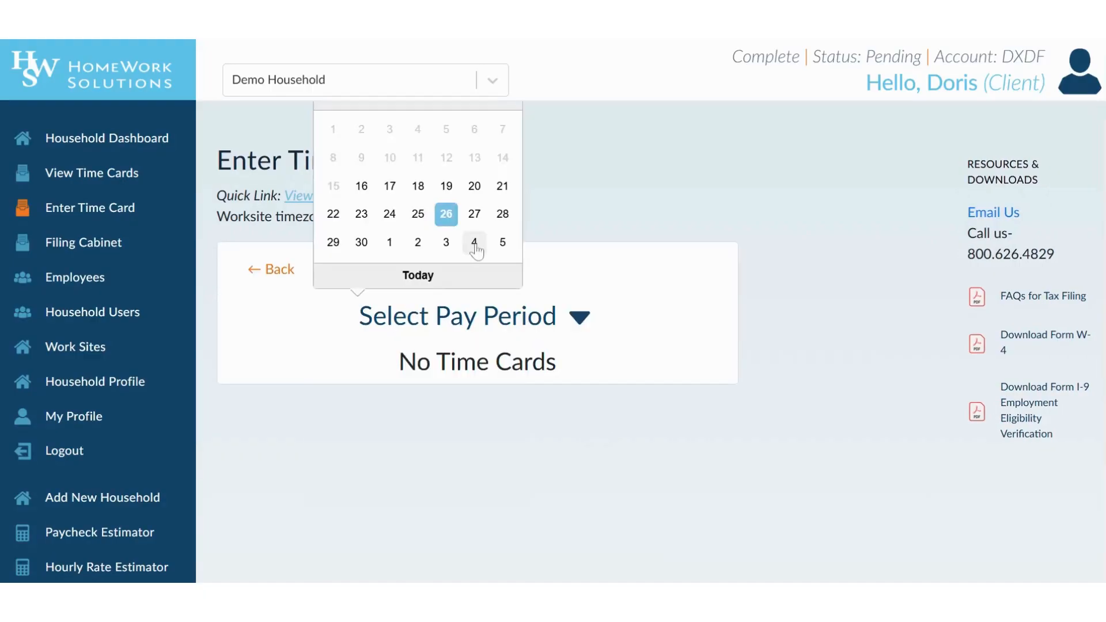
click(418, 213)
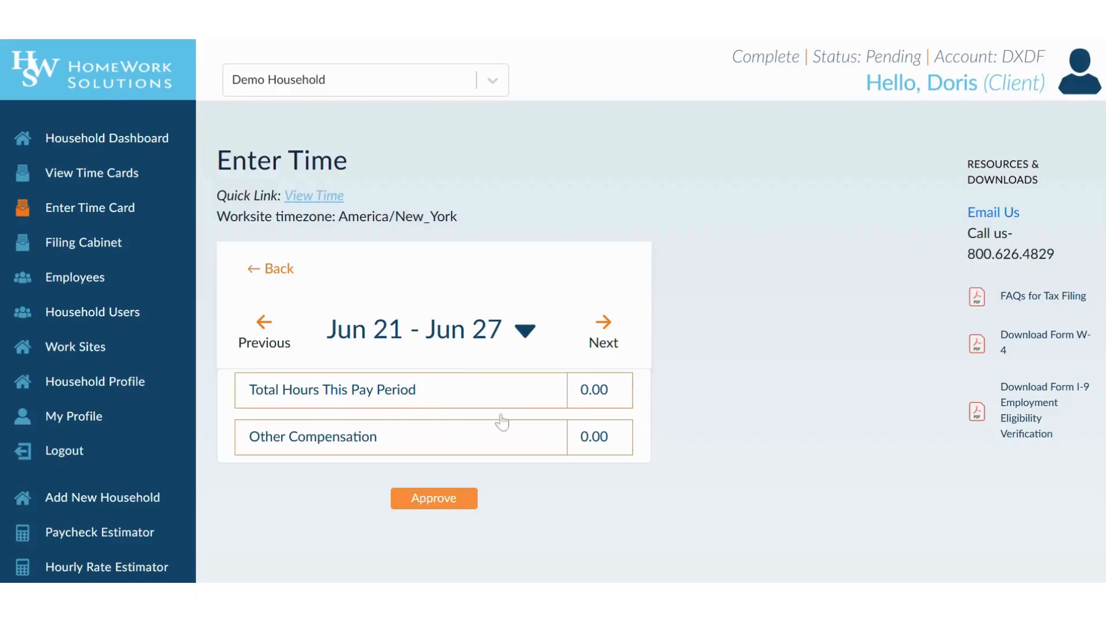
click(601, 405)
scroll(717, 408, down, 1)
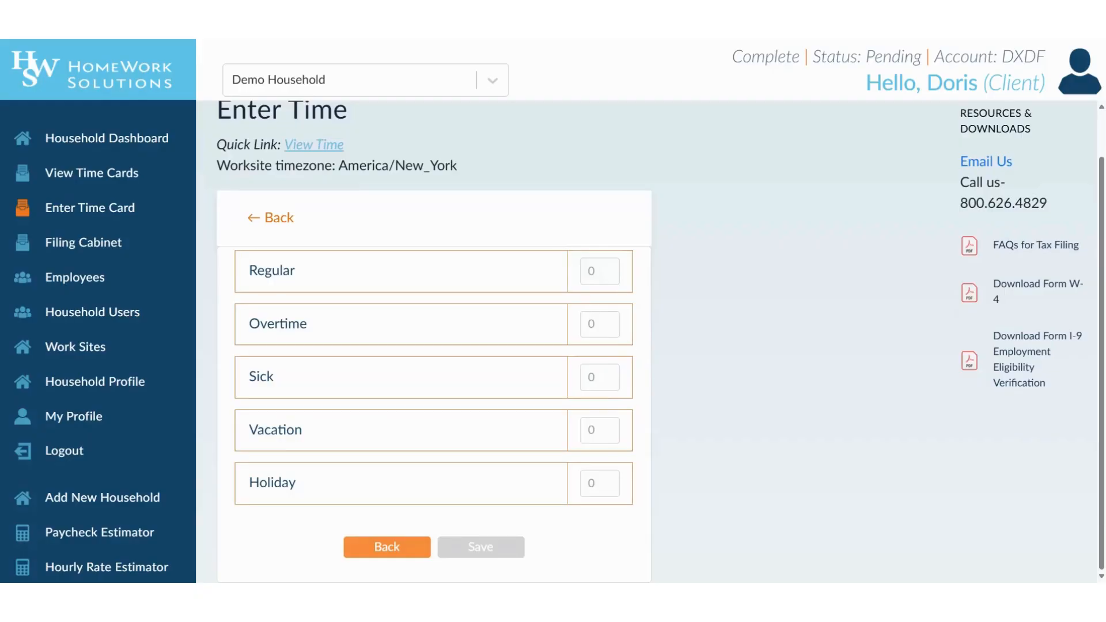
- Enter 40 regular and 8 overtime hours and save them
key(Tab)
text(4)
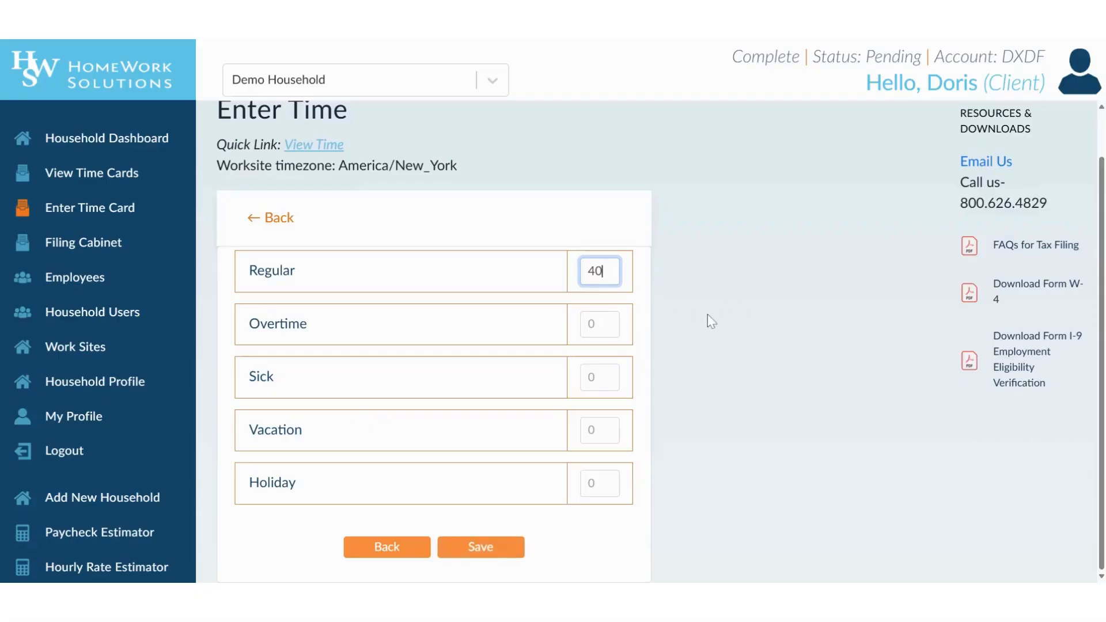
click(613, 331)
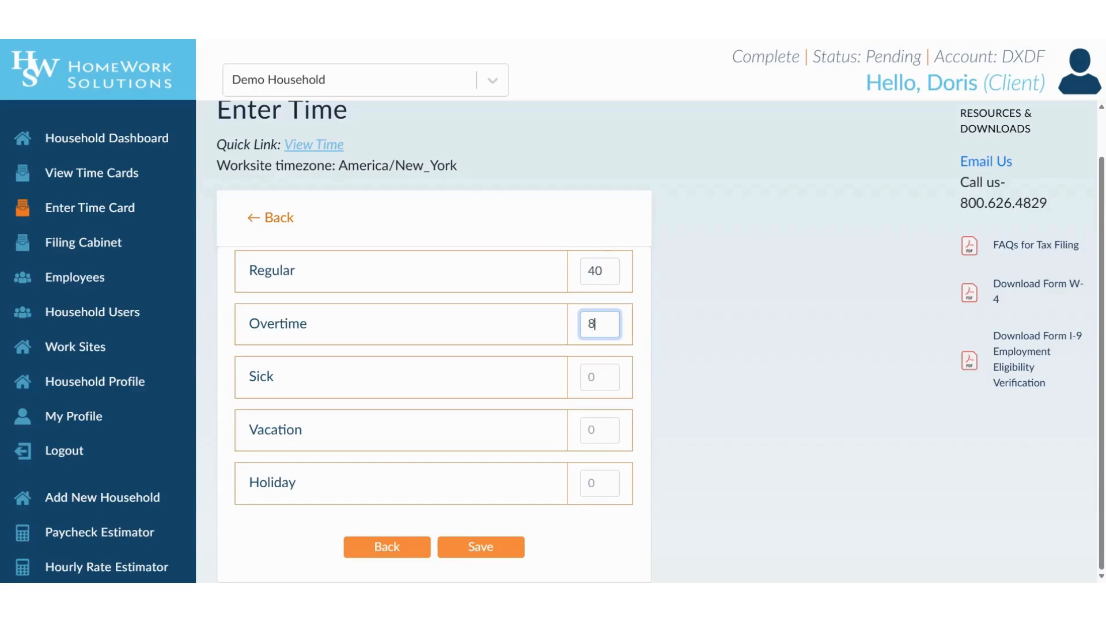
click(481, 547)
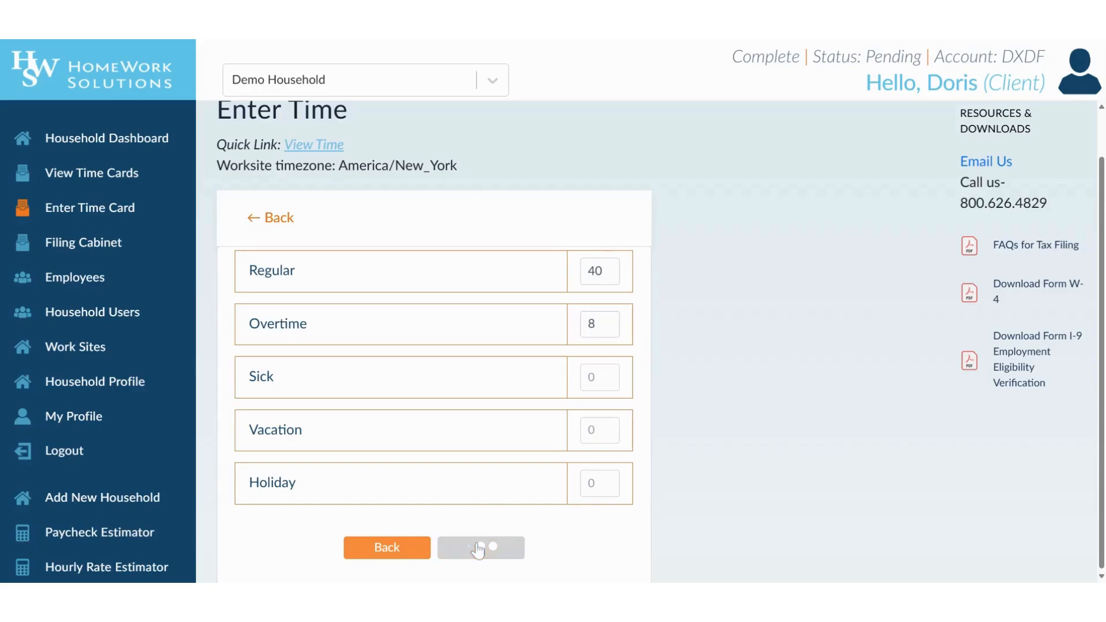
- Return to the Jun 21–27 timecard summary and approve it, confirming the dialog
scroll(654, 440, down, 2)
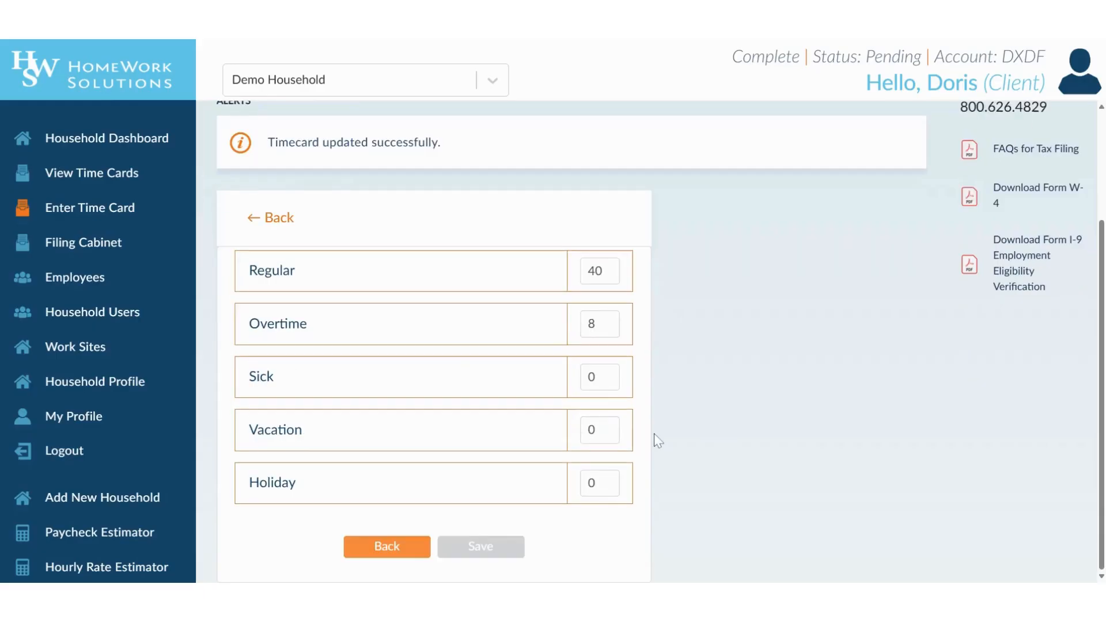
click(366, 554)
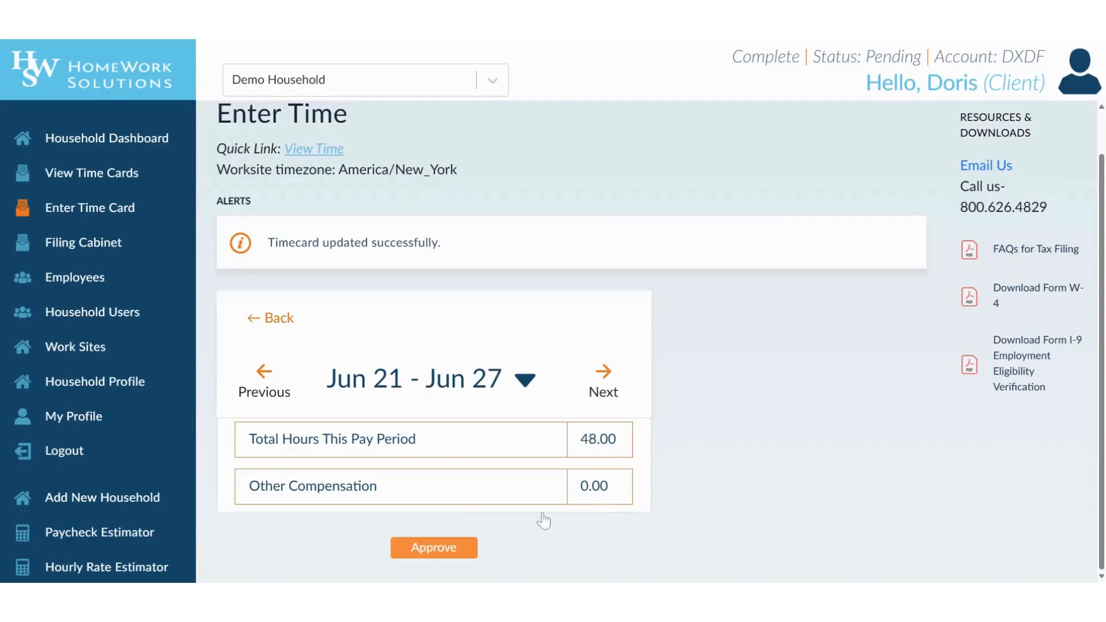
click(450, 552)
click(720, 144)
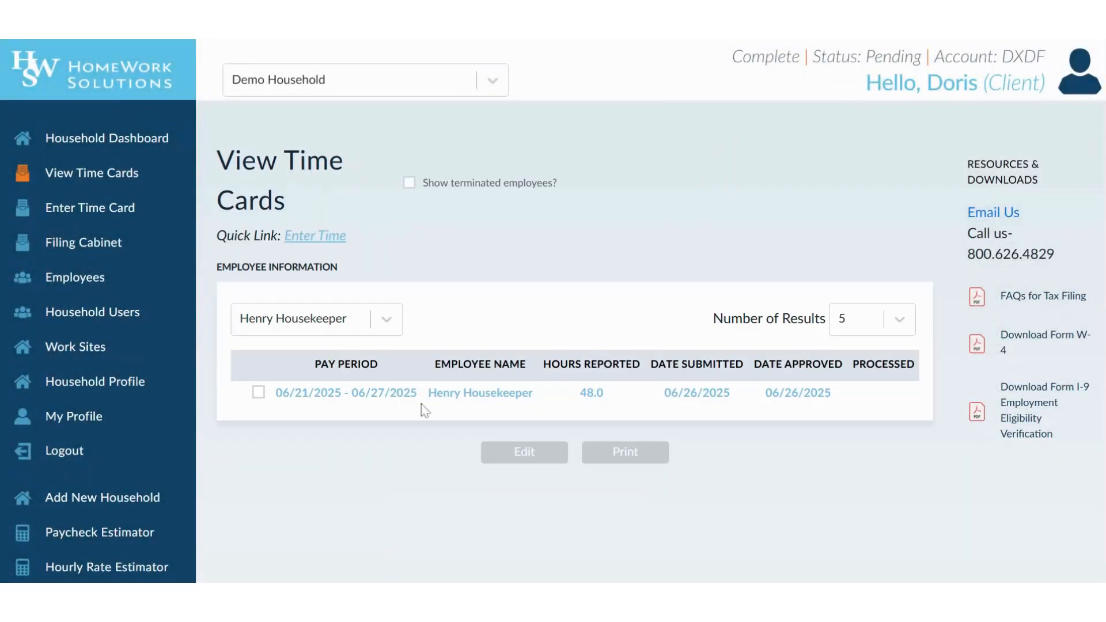
- Review the housekeeper's approved 48-hour timecard details, then return to Enter Time Card
click(258, 393)
scroll(444, 362, down, 5)
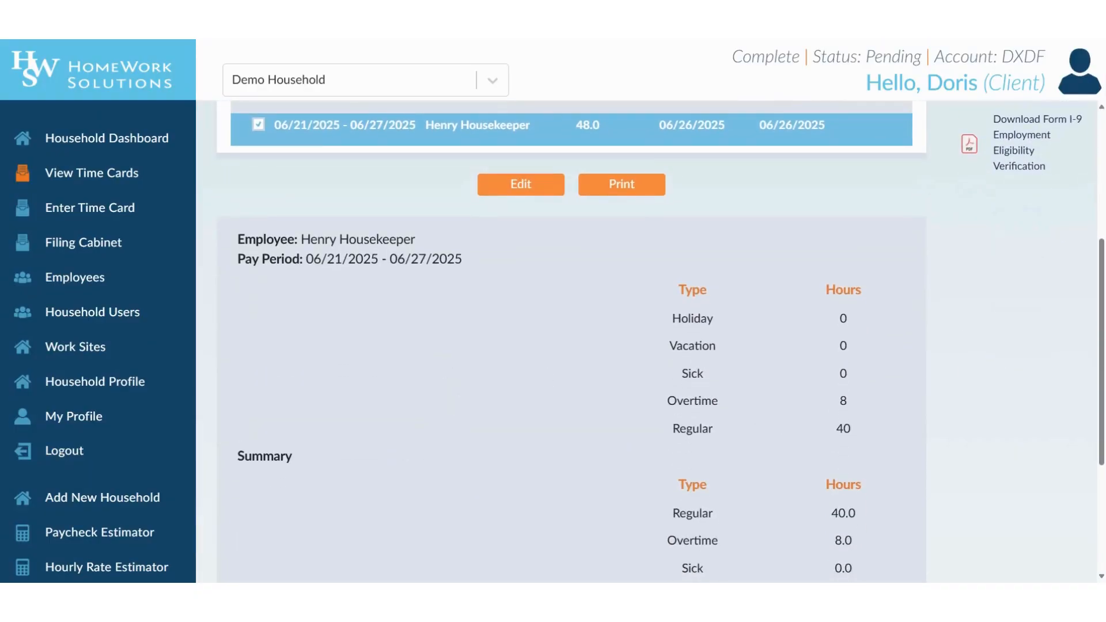
scroll(857, 409, down, 3)
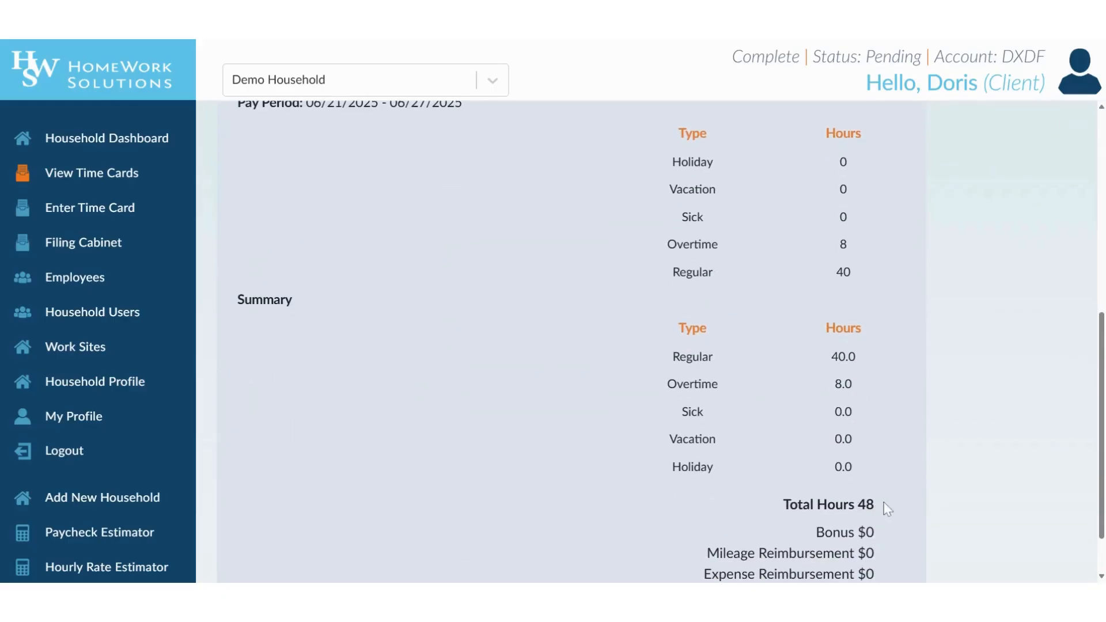
scroll(884, 502, down, 1)
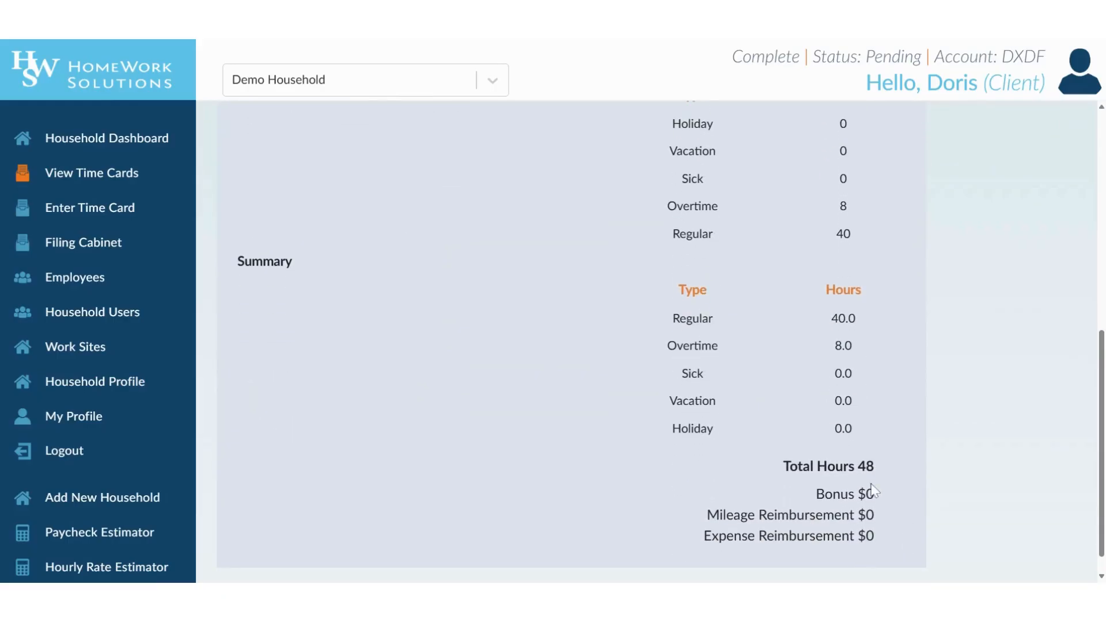
scroll(580, 360, up, 6)
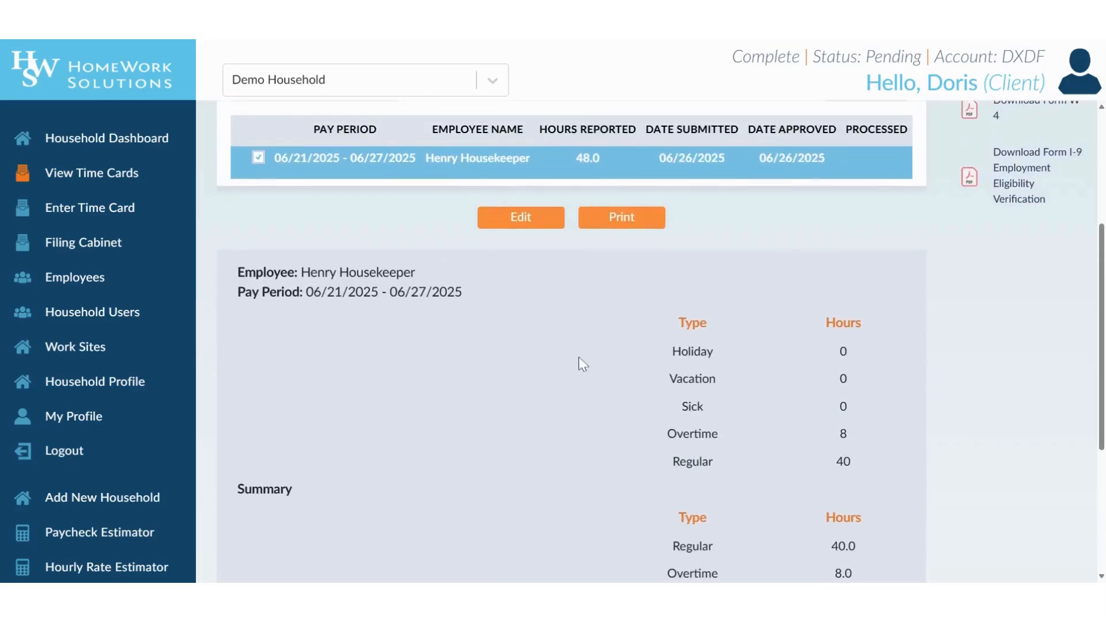
click(110, 209)
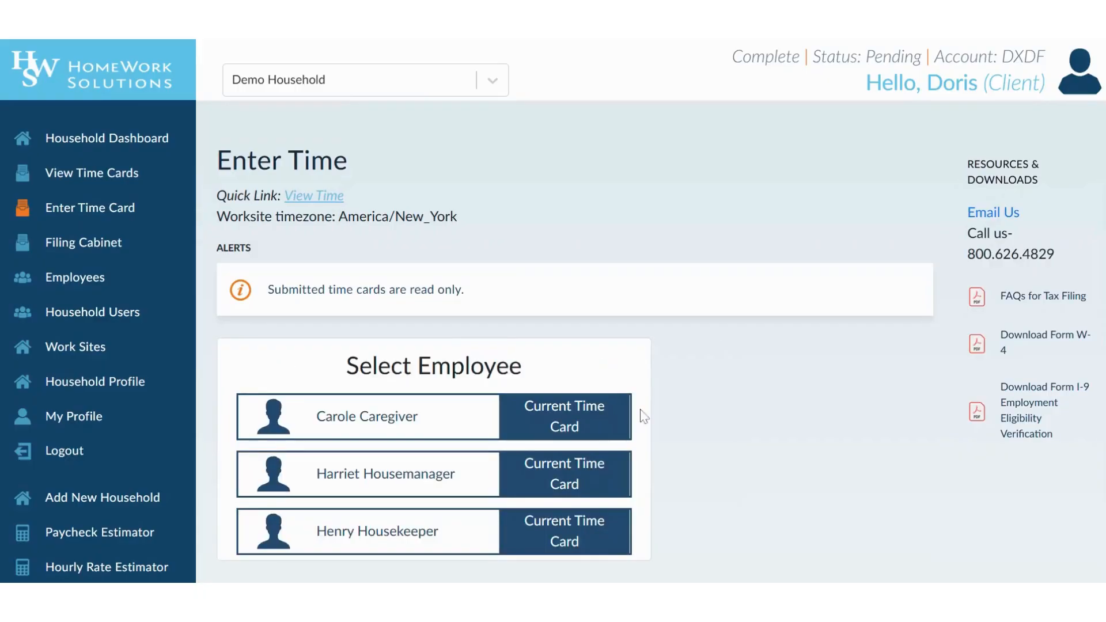
- Open the house manager's current timecard for the Jun 21–27 period and select June 21
click(542, 487)
click(531, 320)
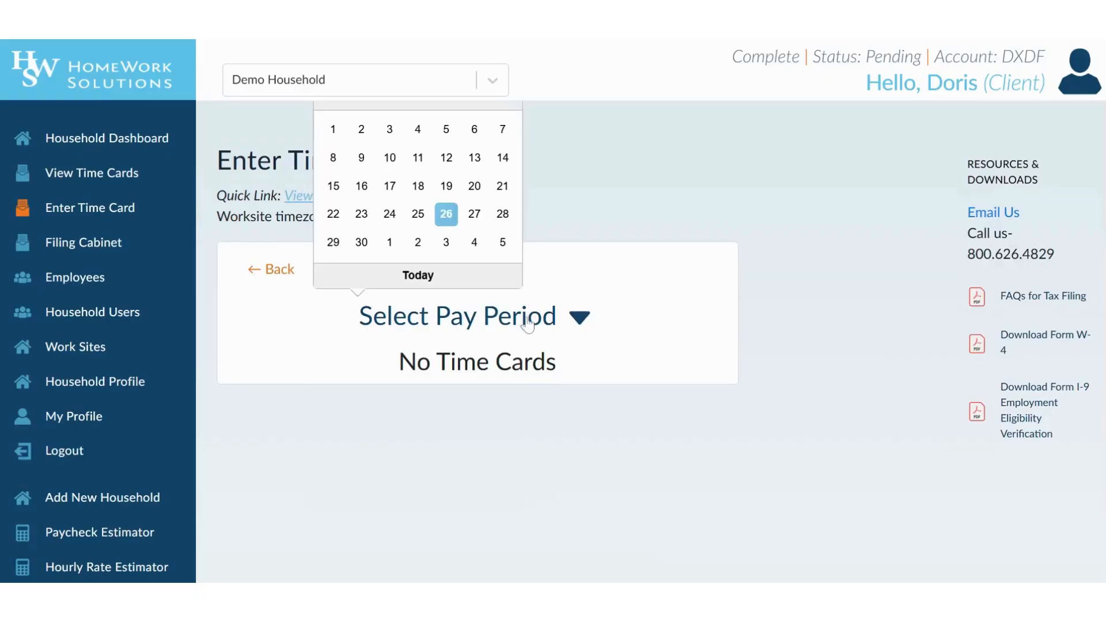
click(447, 215)
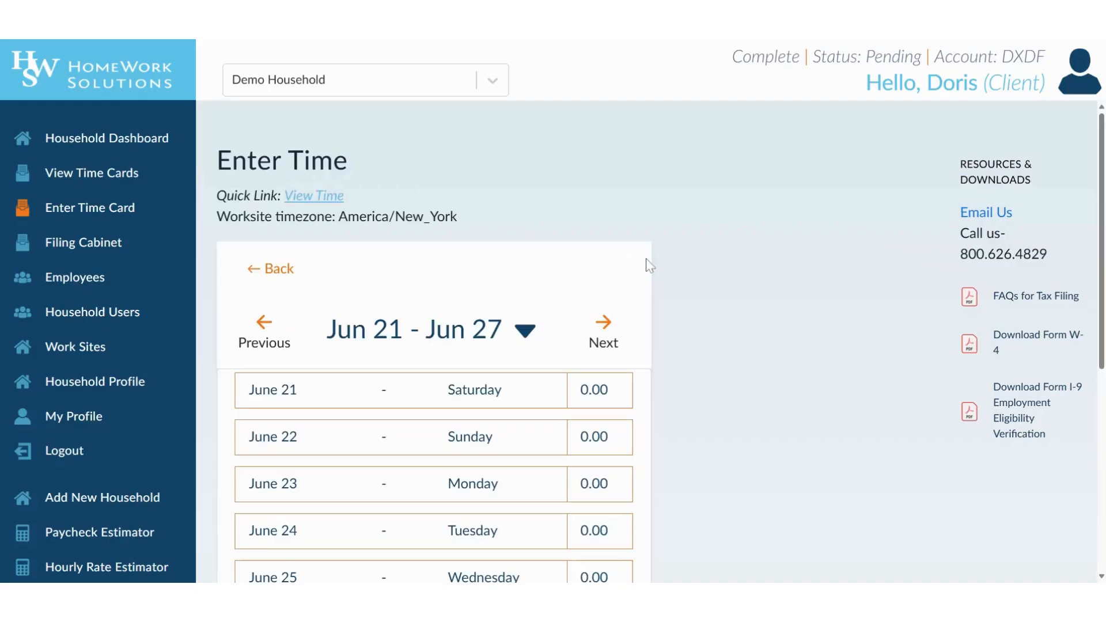
scroll(708, 360, down, 2)
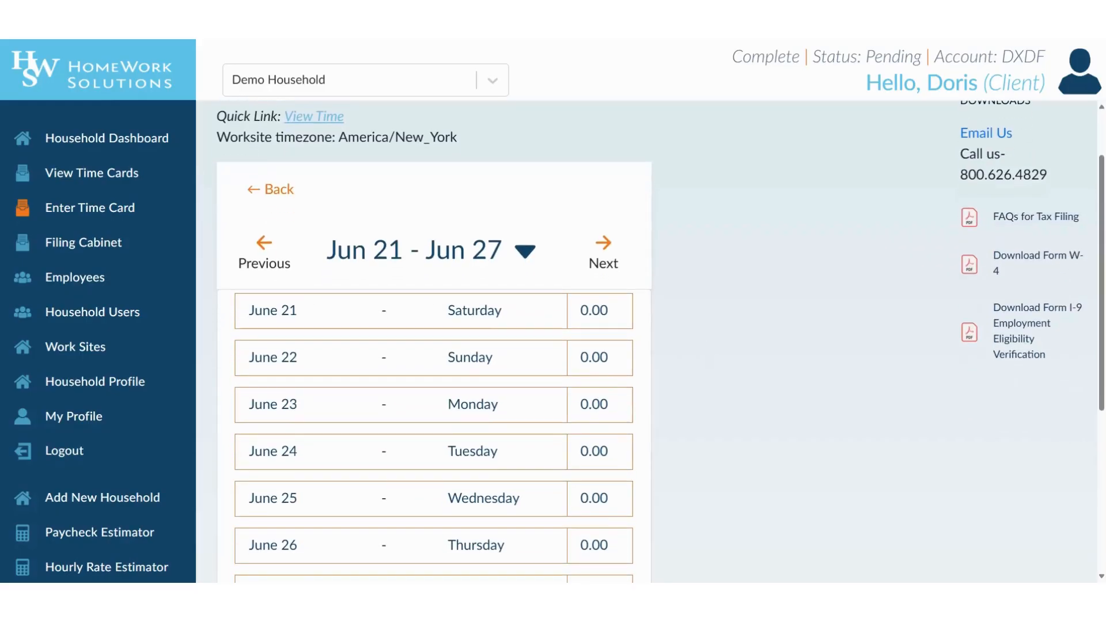
scroll(585, 272, down, 1)
click(598, 269)
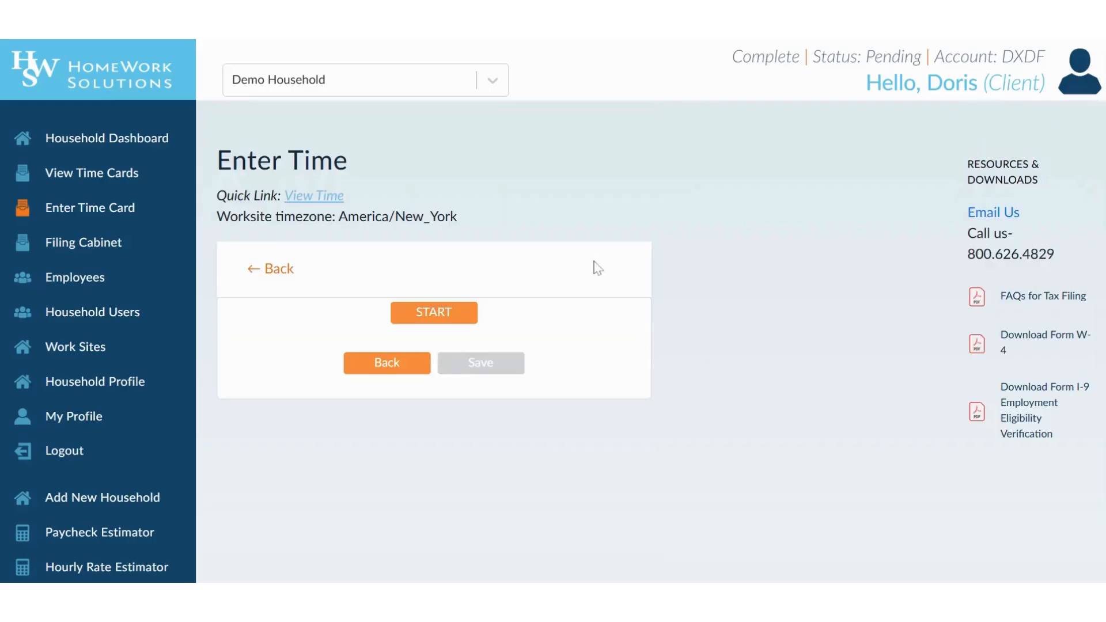
- Create a June 21 Regular entry from 1:45 PM to 5:30 PM and save it
click(452, 315)
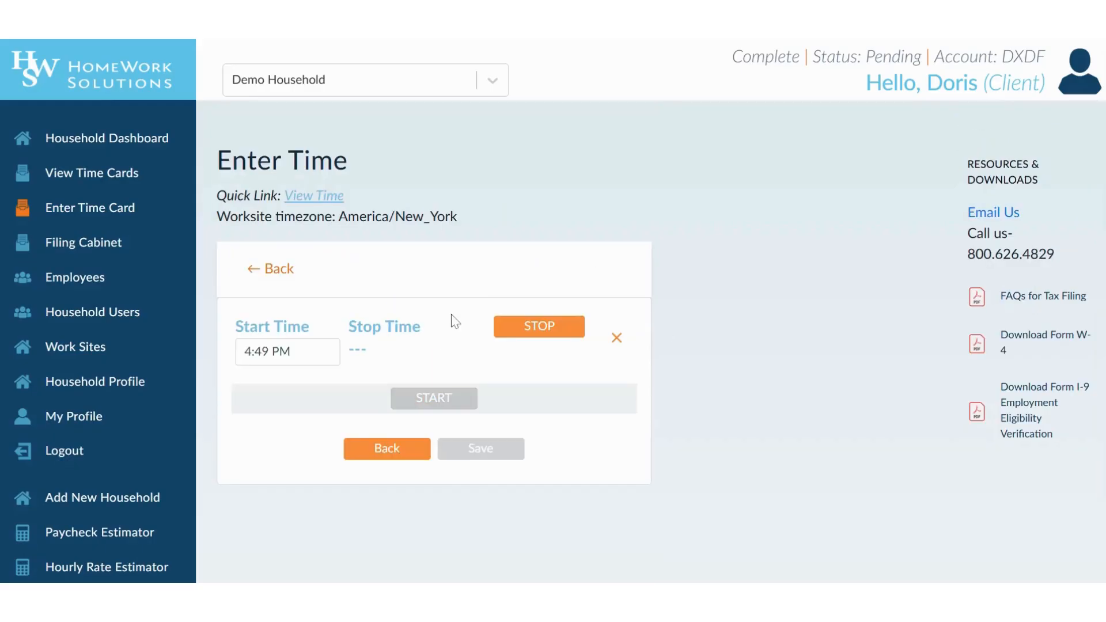
click(520, 328)
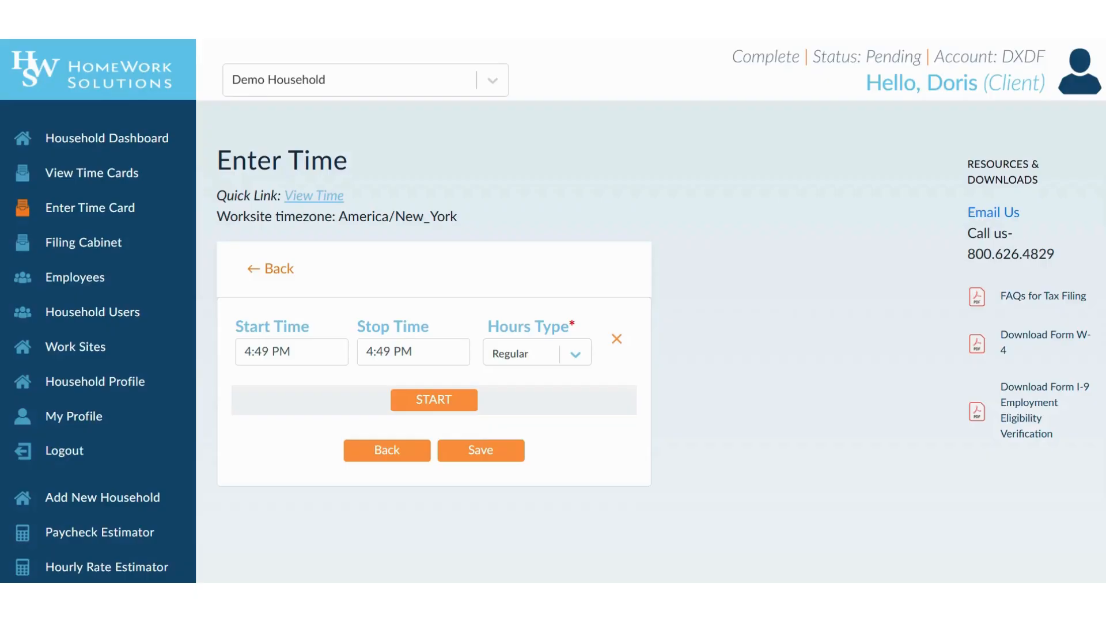
click(292, 352)
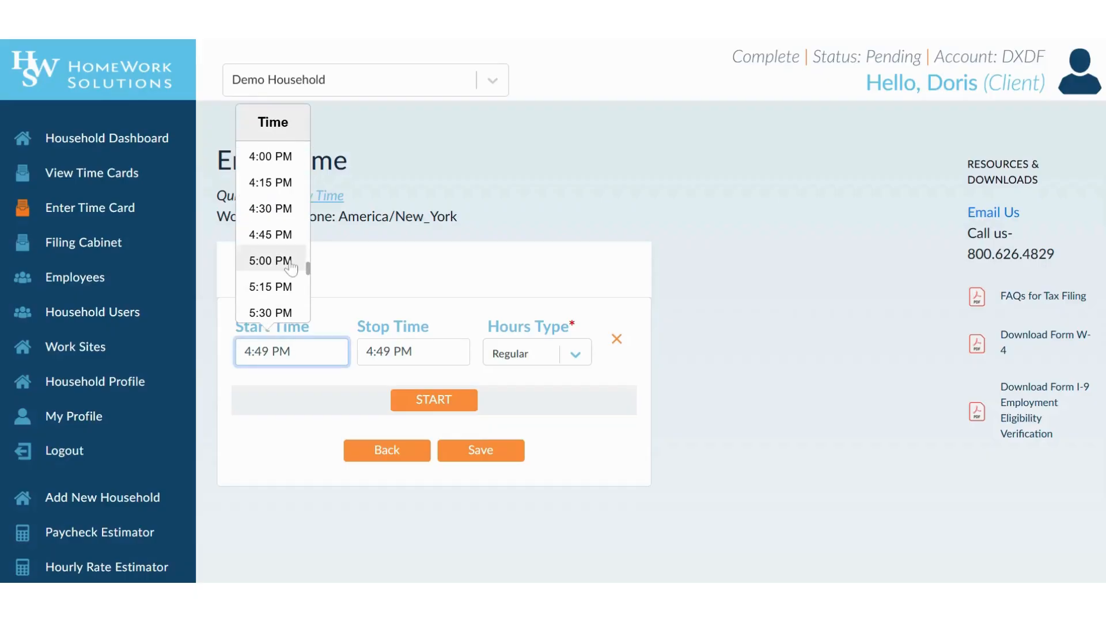
scroll(289, 262, up, 5)
scroll(271, 196, up, 1)
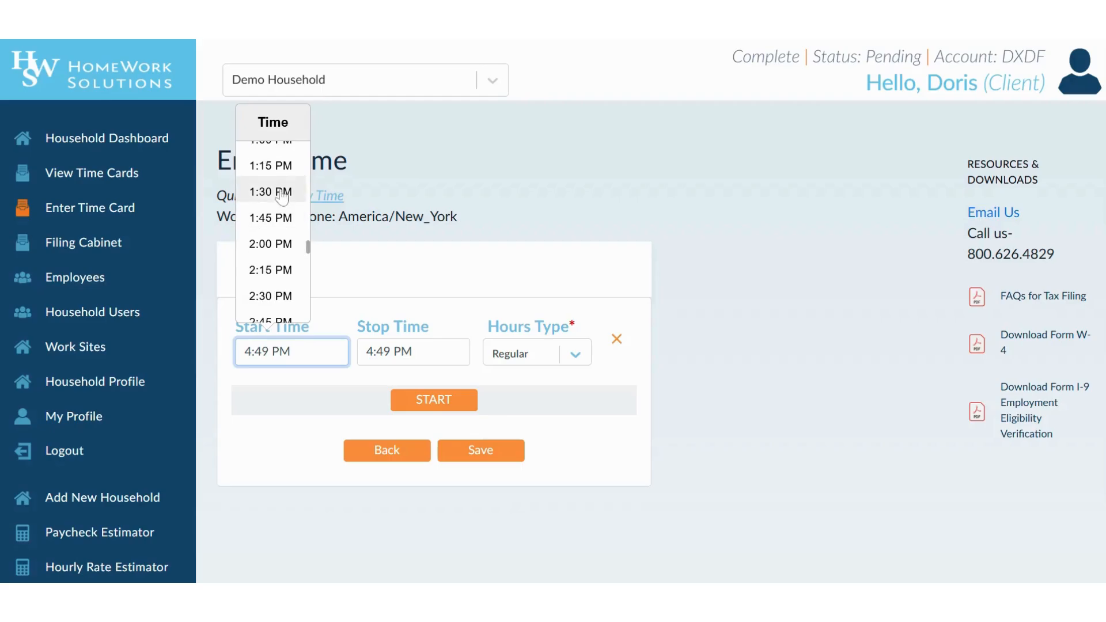
click(270, 218)
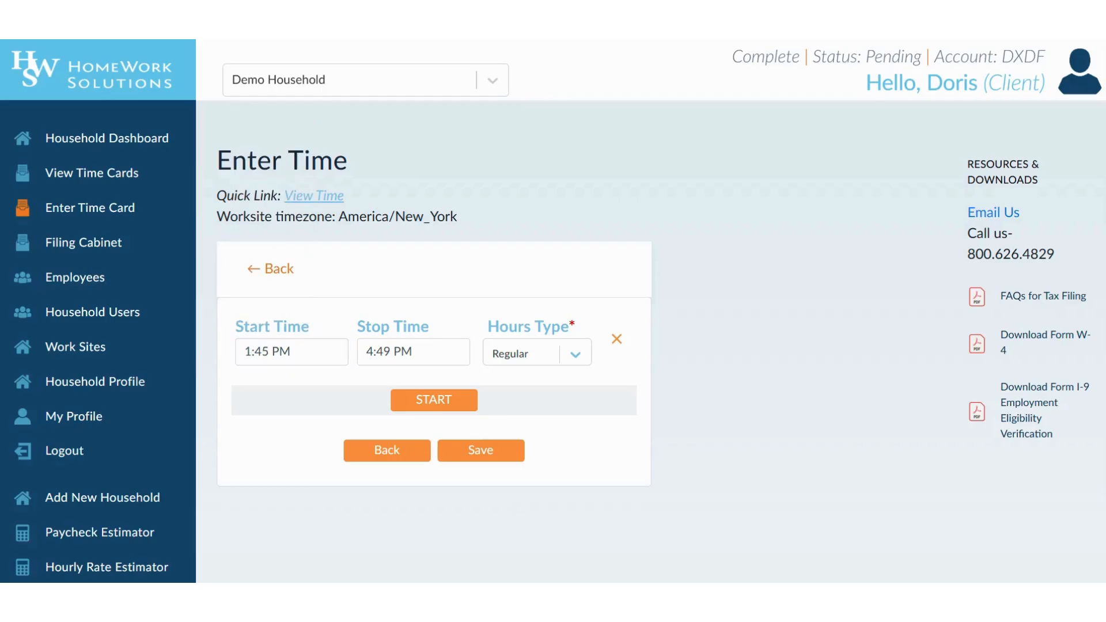
click(397, 328)
scroll(395, 258, down, 1)
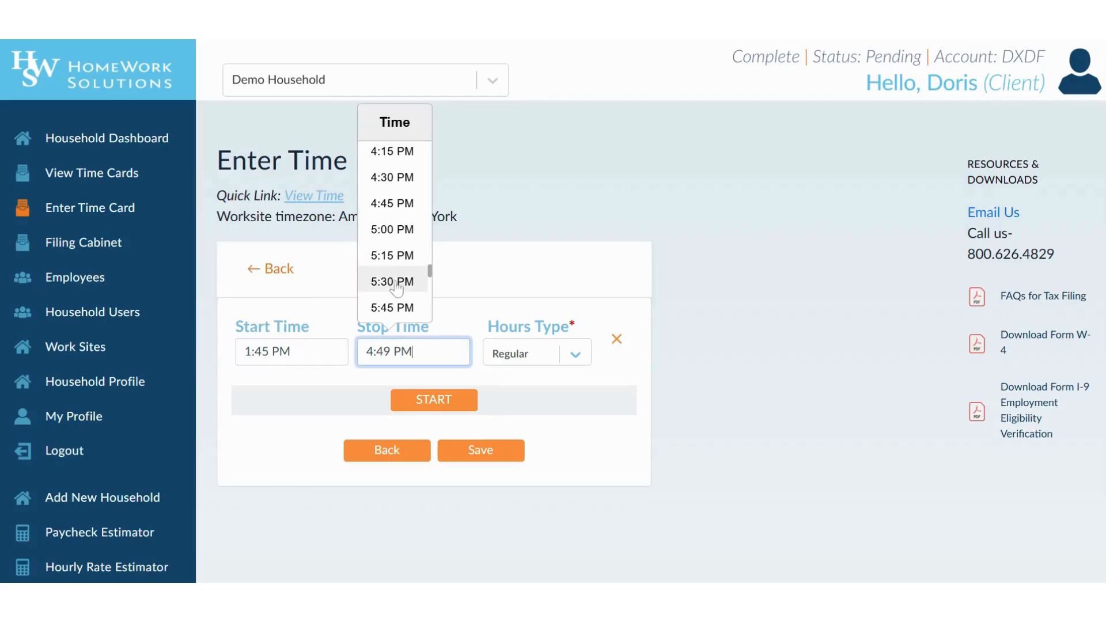
click(397, 283)
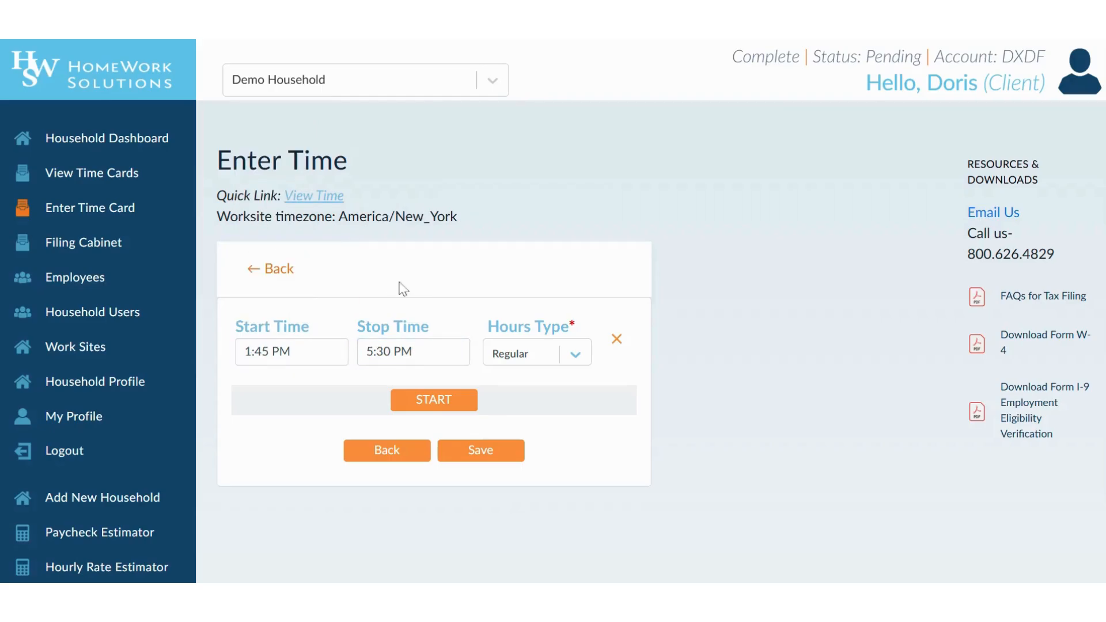
click(480, 451)
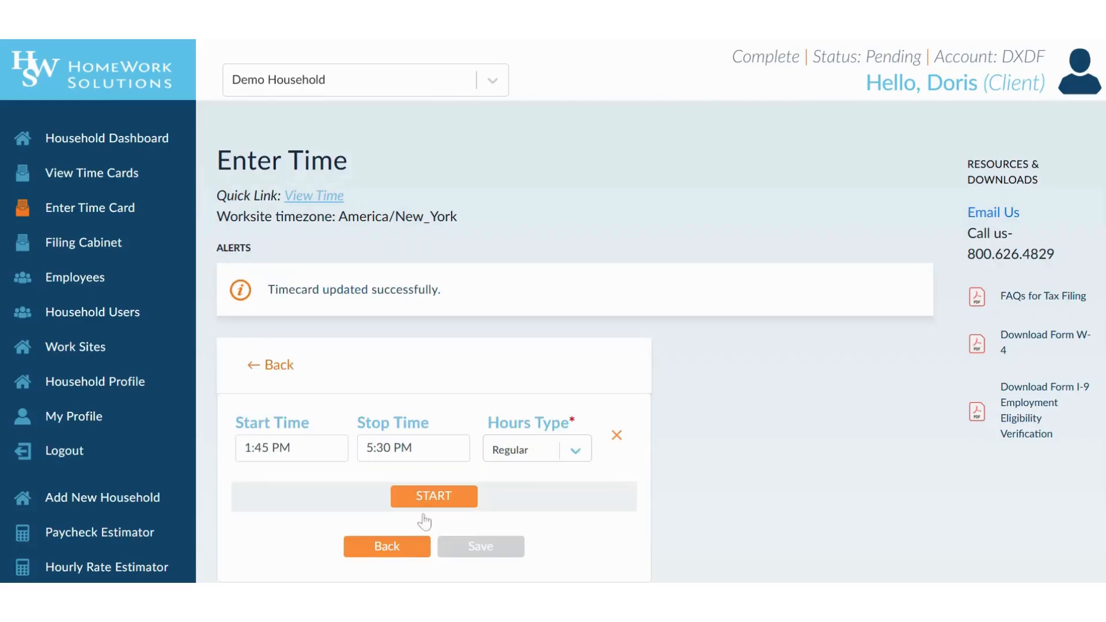
- Go back to the week's days, open June 22 and start a new time entry
click(397, 545)
scroll(625, 415, down, 1)
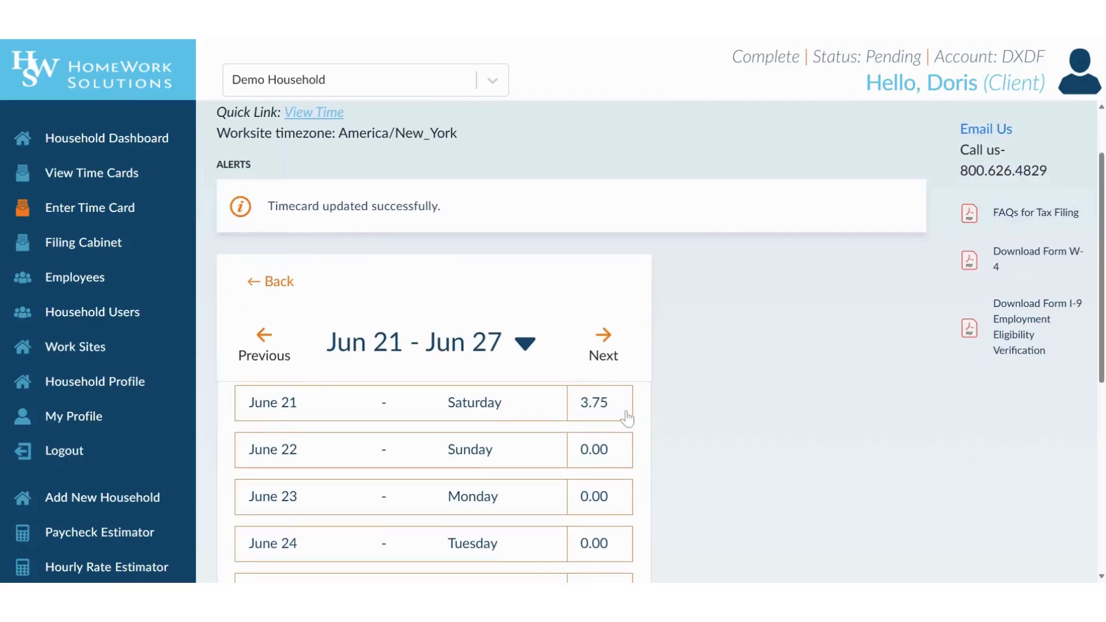
scroll(659, 451, down, 1)
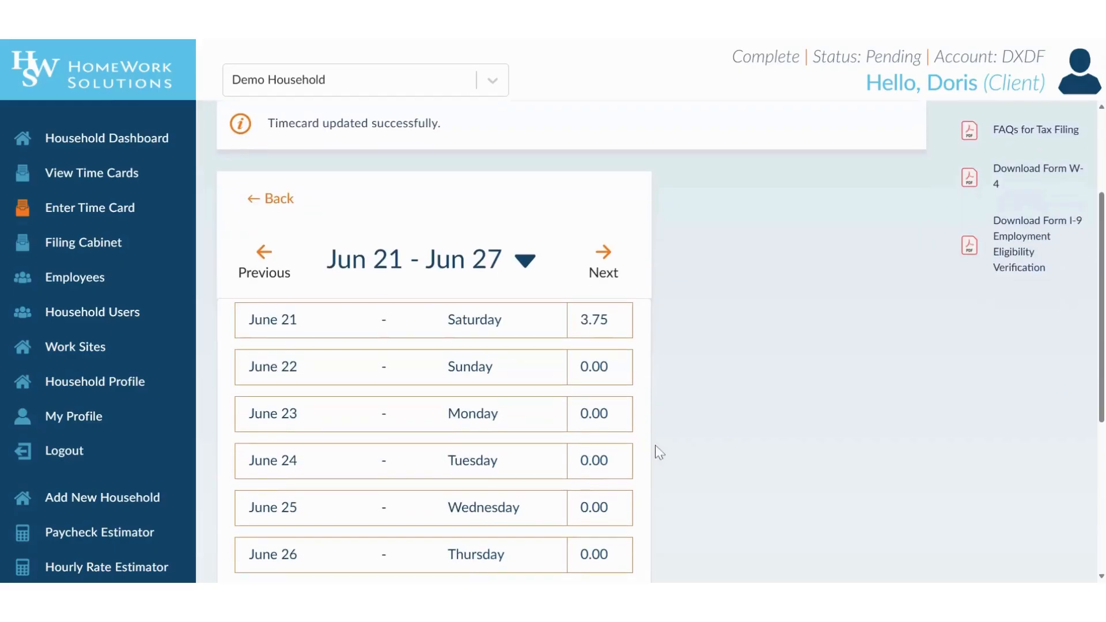
click(612, 370)
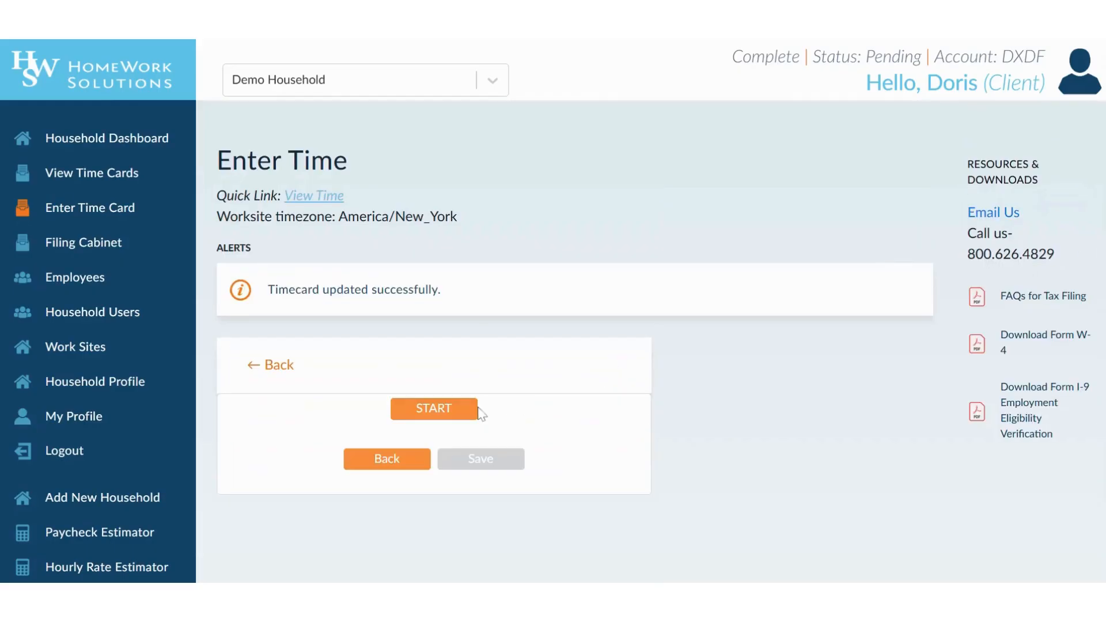
click(476, 409)
click(531, 423)
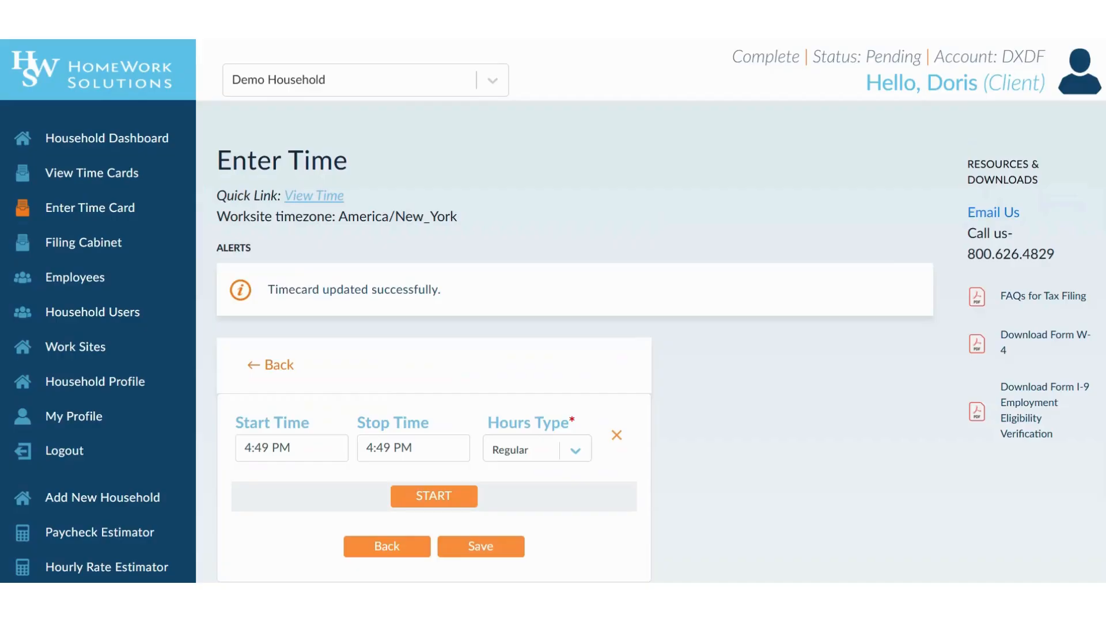
- Record a 5:00 PM to 7:00 PM entry as Overtime and save it
click(291, 447)
click(283, 356)
click(390, 447)
scroll(411, 342, down, 3)
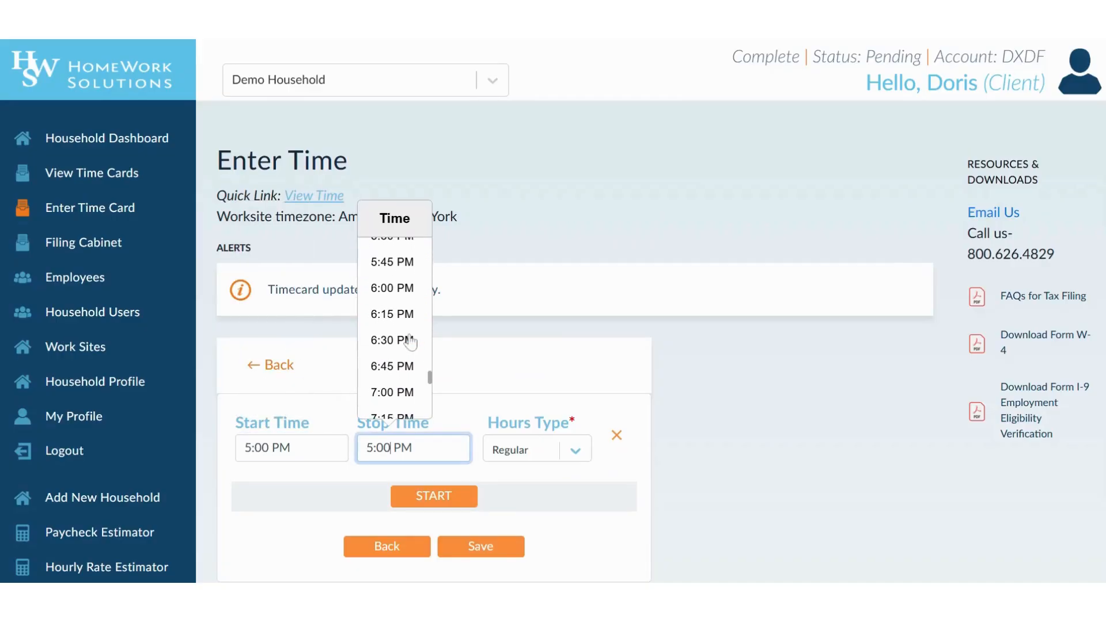
click(405, 388)
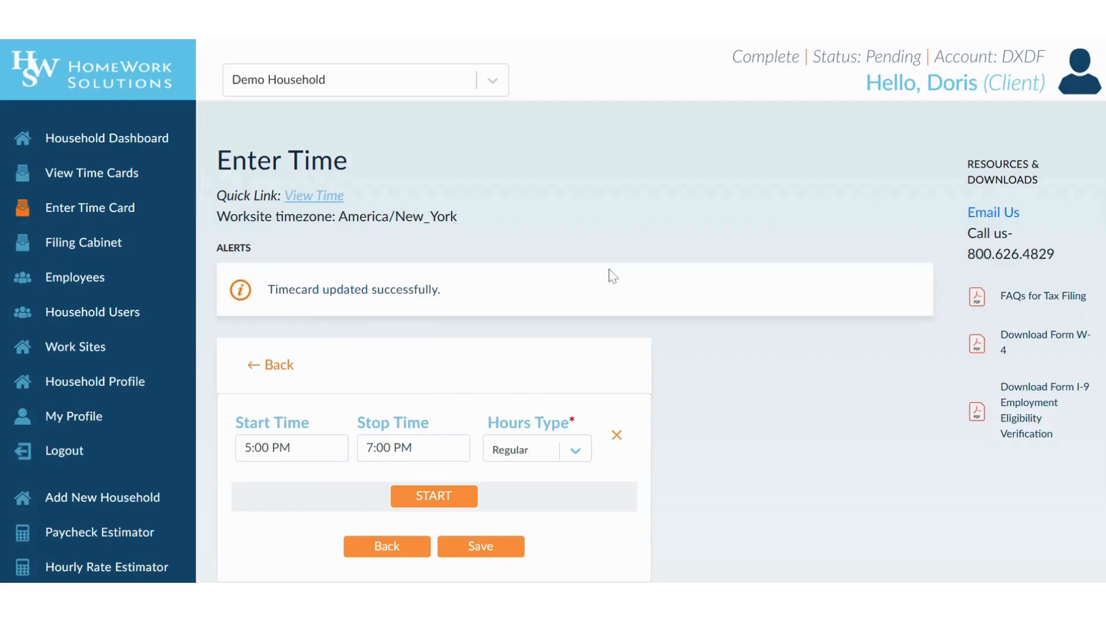
click(537, 452)
scroll(708, 391, down, 2)
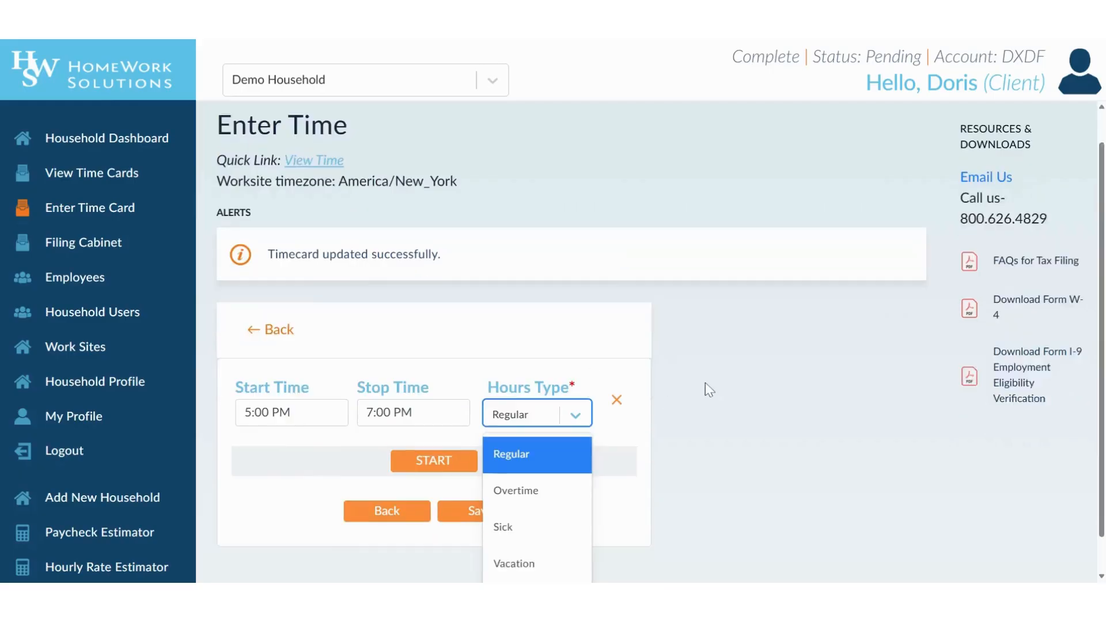
scroll(705, 383, down, 1)
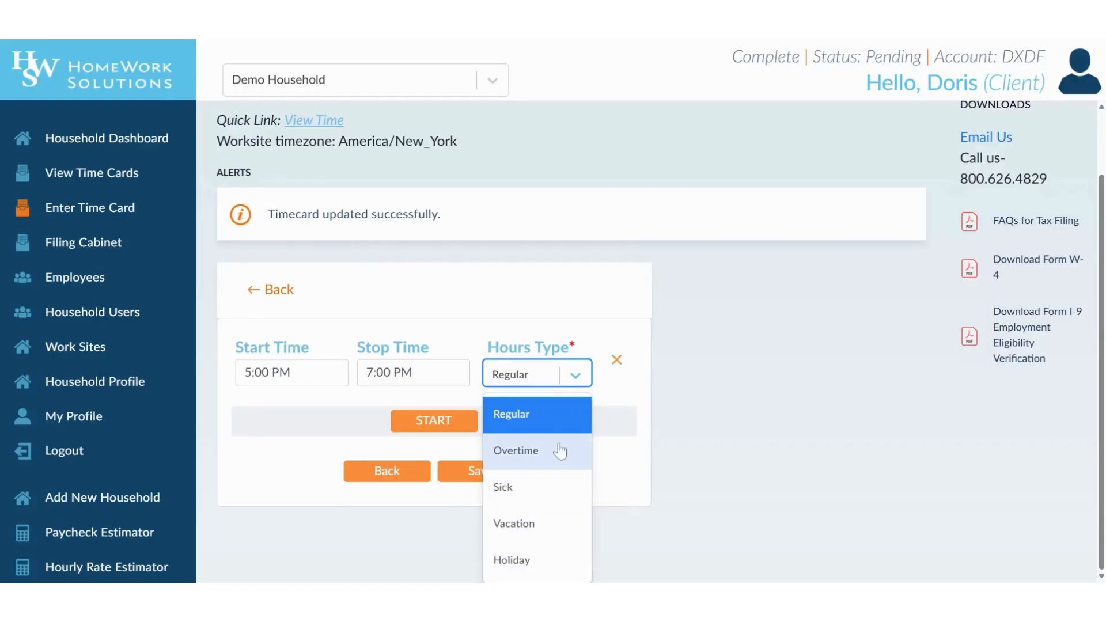
click(557, 451)
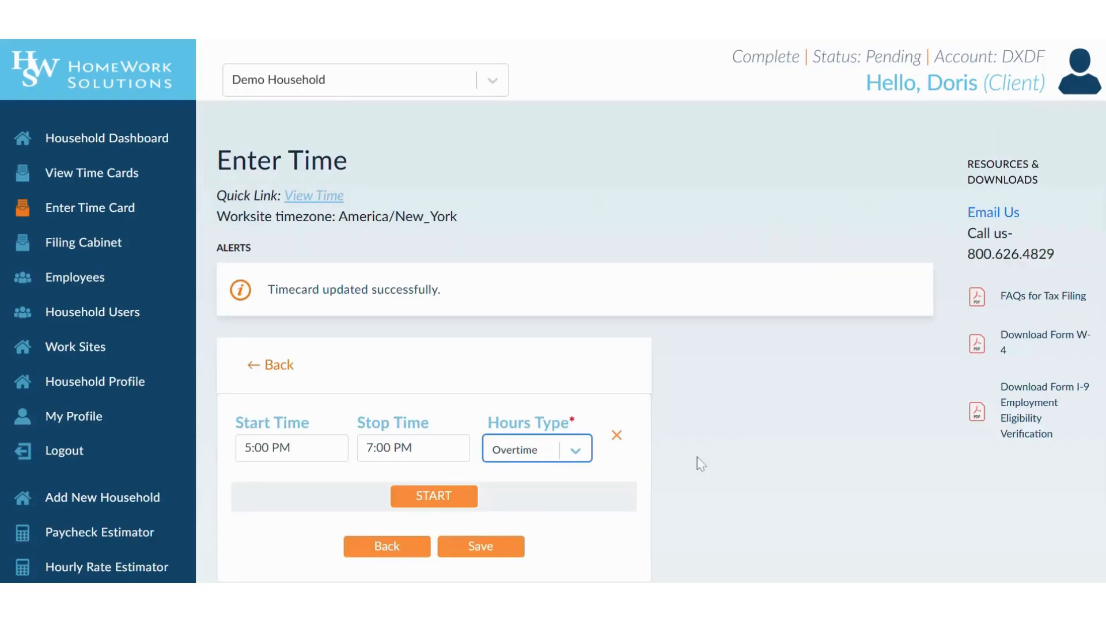
click(499, 552)
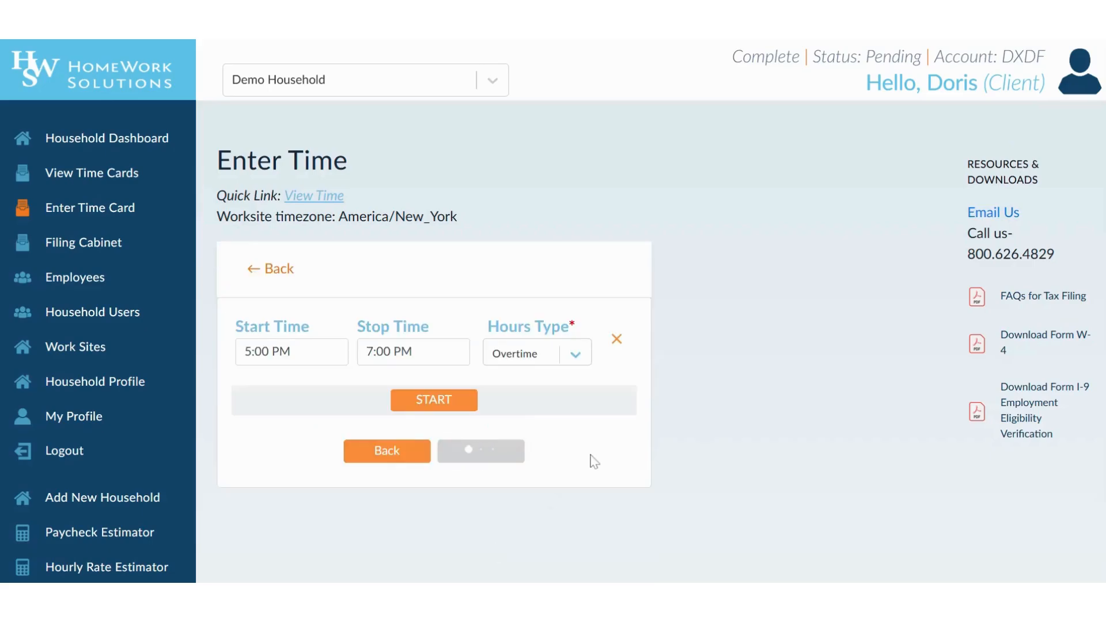
- Enter a 30 Bonus under Other Compensation for the Jun 21–Jun 27 week and save it
click(358, 547)
scroll(680, 461, down, 2)
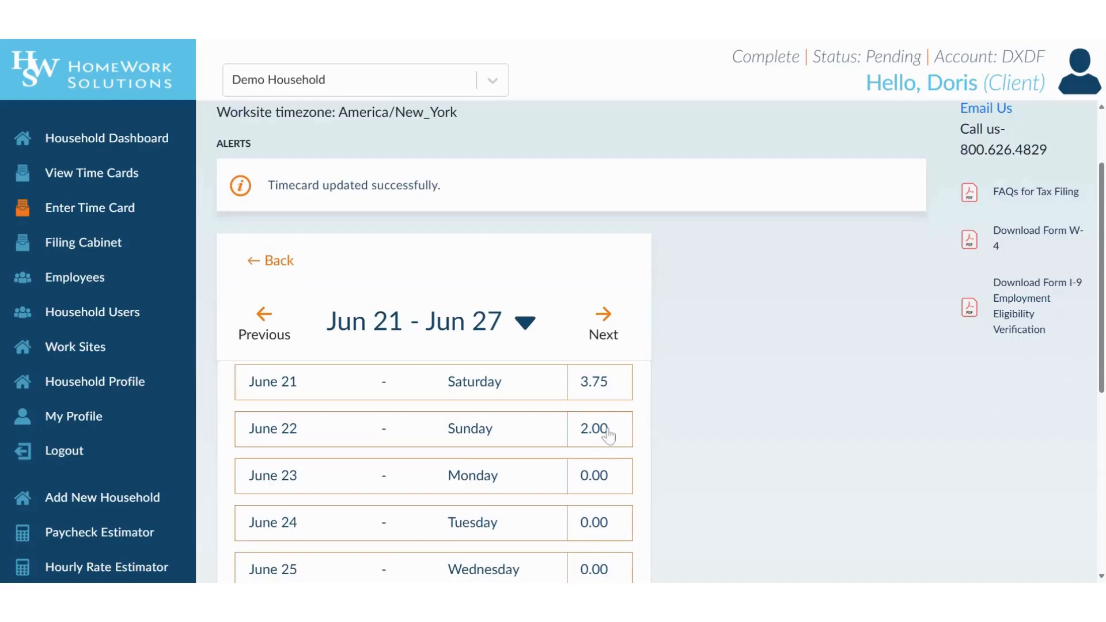
scroll(635, 427, down, 3)
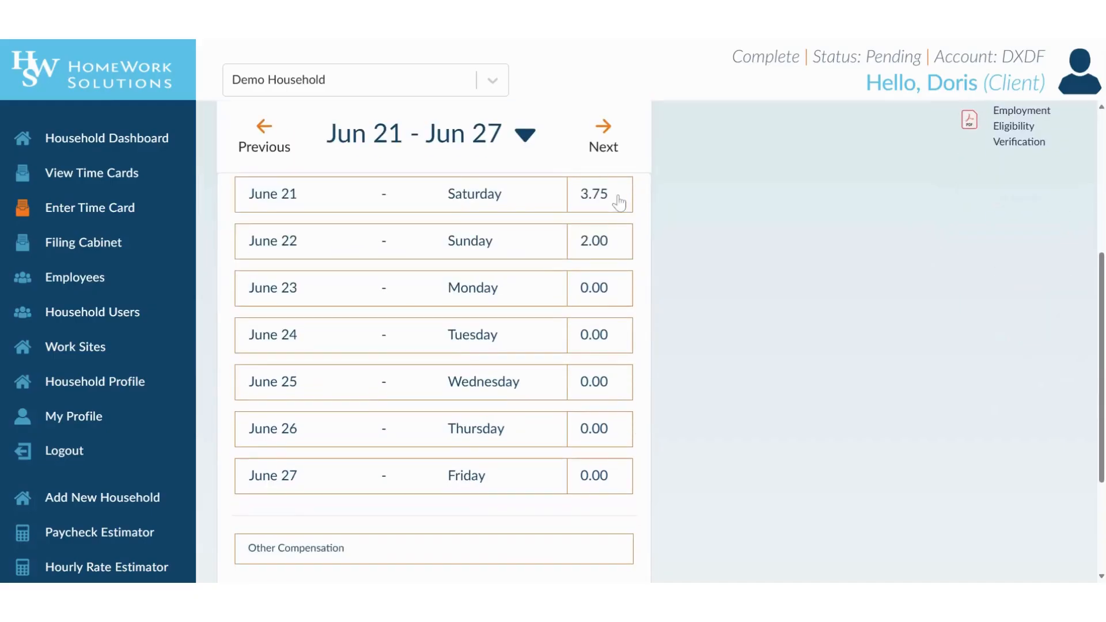
scroll(620, 204, down, 3)
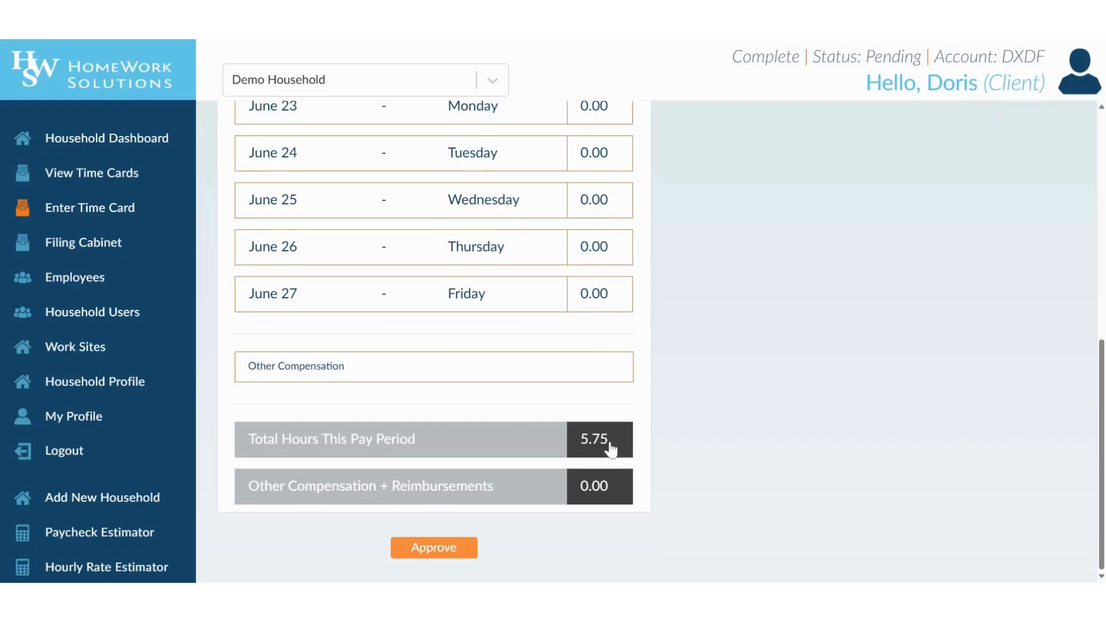
click(545, 376)
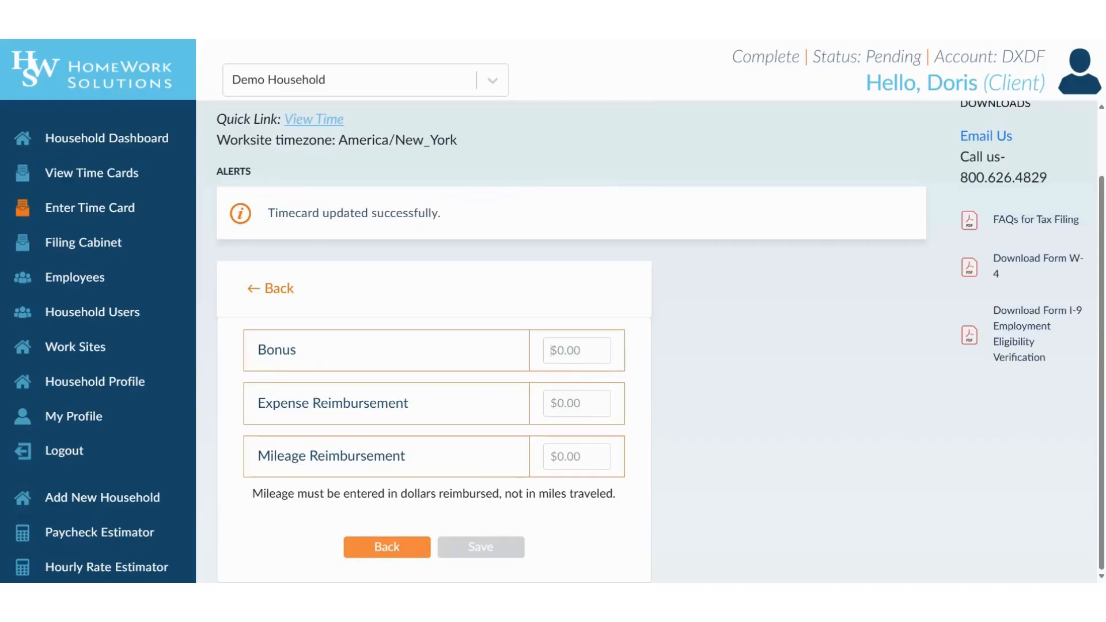
click(551, 350)
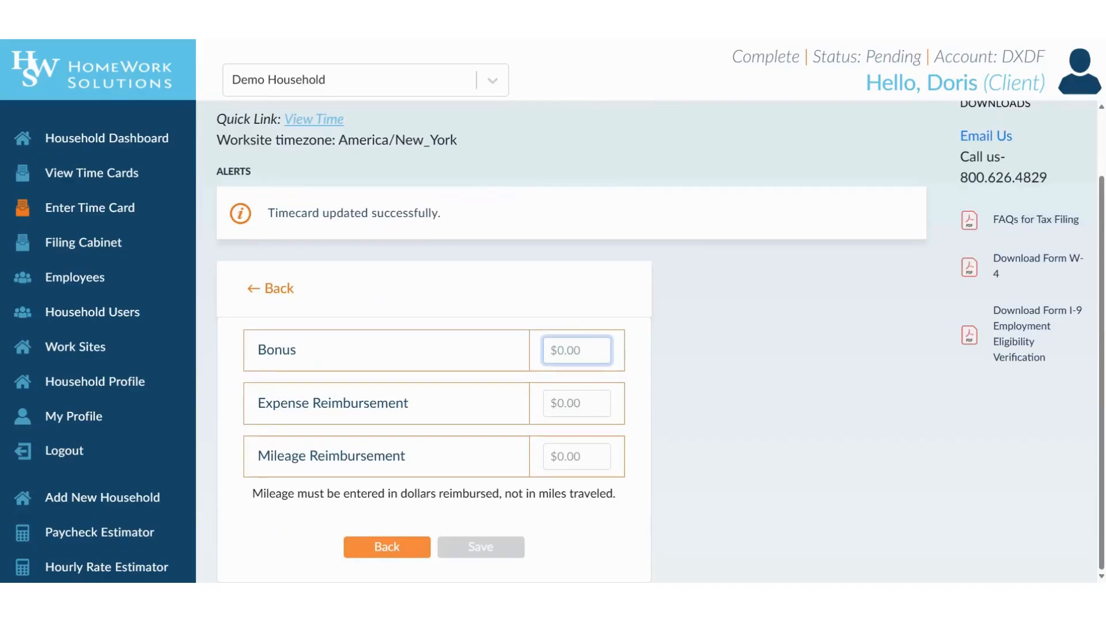
text(30)
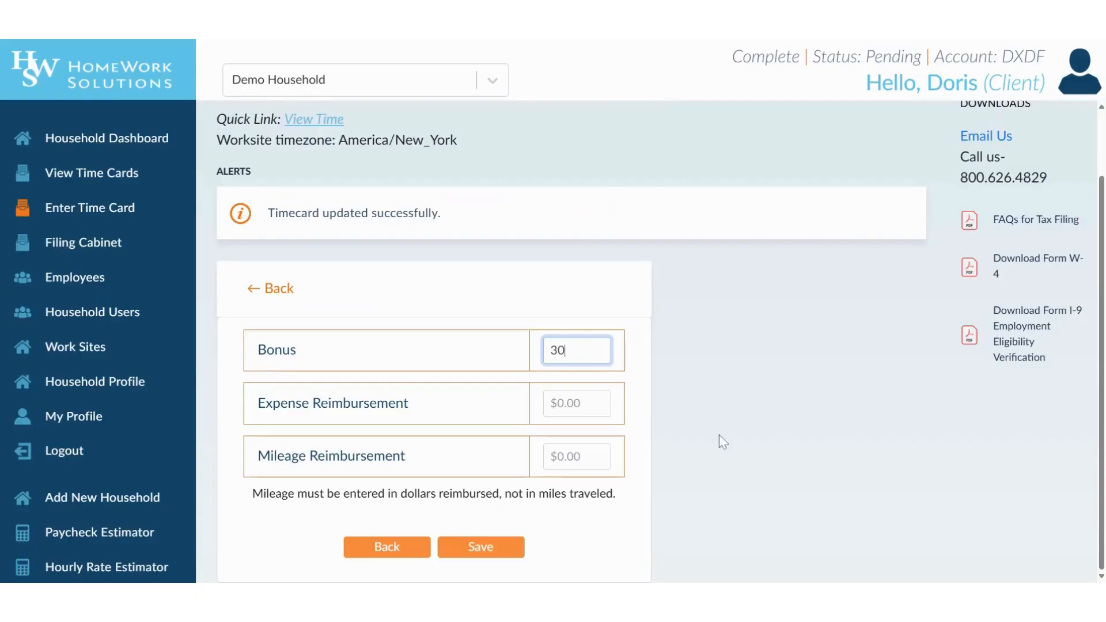
click(480, 548)
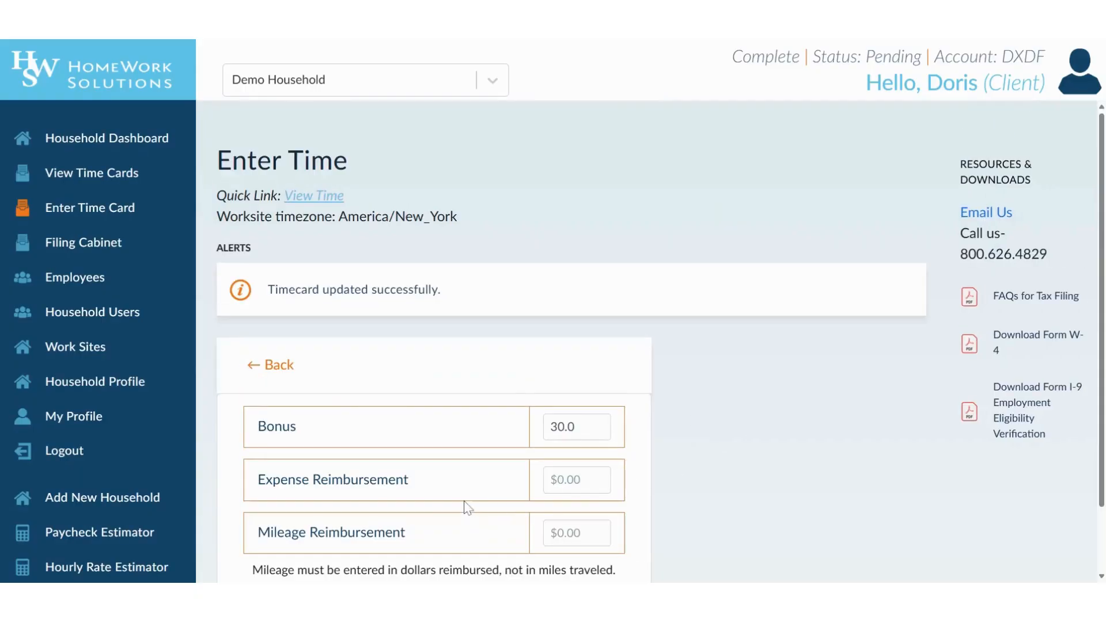
- Return to the week's timecard and approve it, confirming in the dialog
scroll(467, 519, down, 1)
click(389, 545)
scroll(615, 464, down, 4)
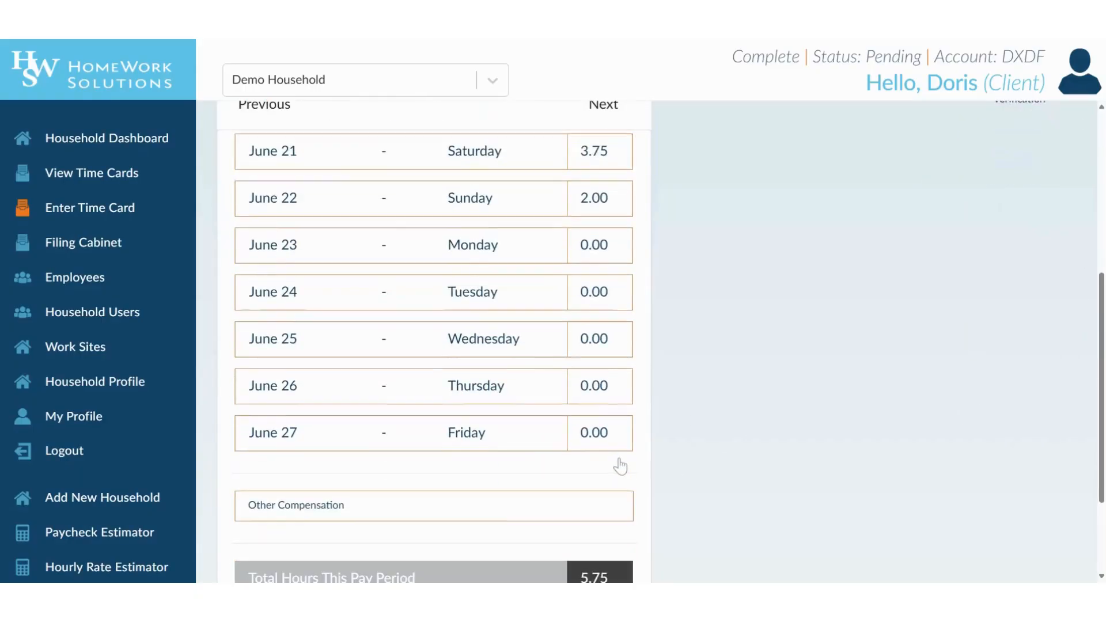
scroll(720, 435, down, 2)
click(434, 554)
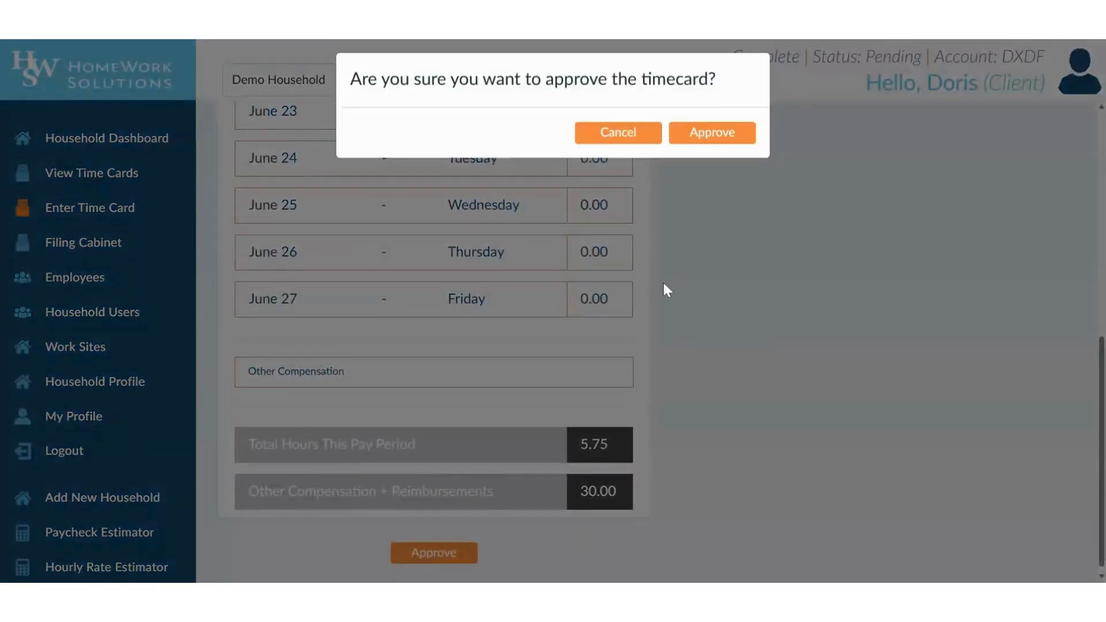
click(721, 142)
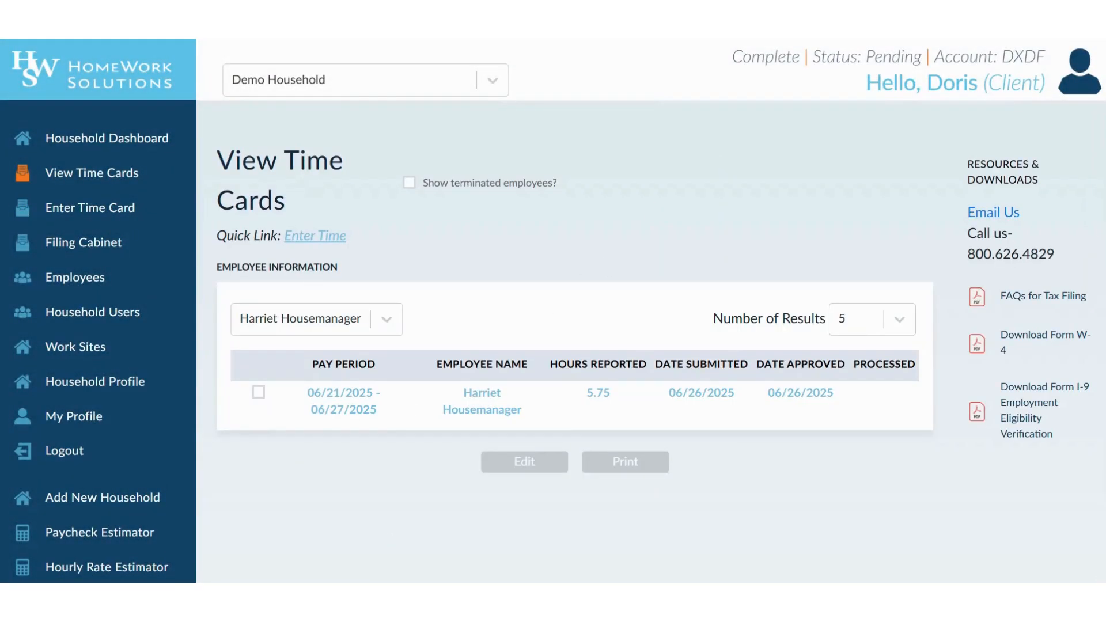
- Select the approved 06/21/2025–06/27/2025 time card and look over its details
click(259, 392)
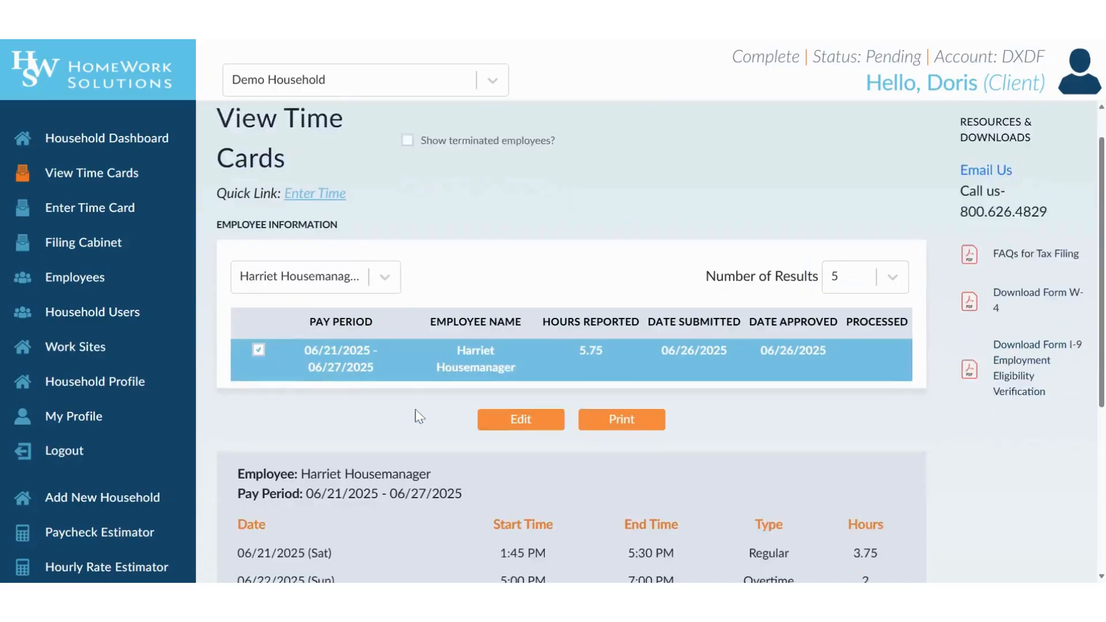
scroll(419, 416, down, 3)
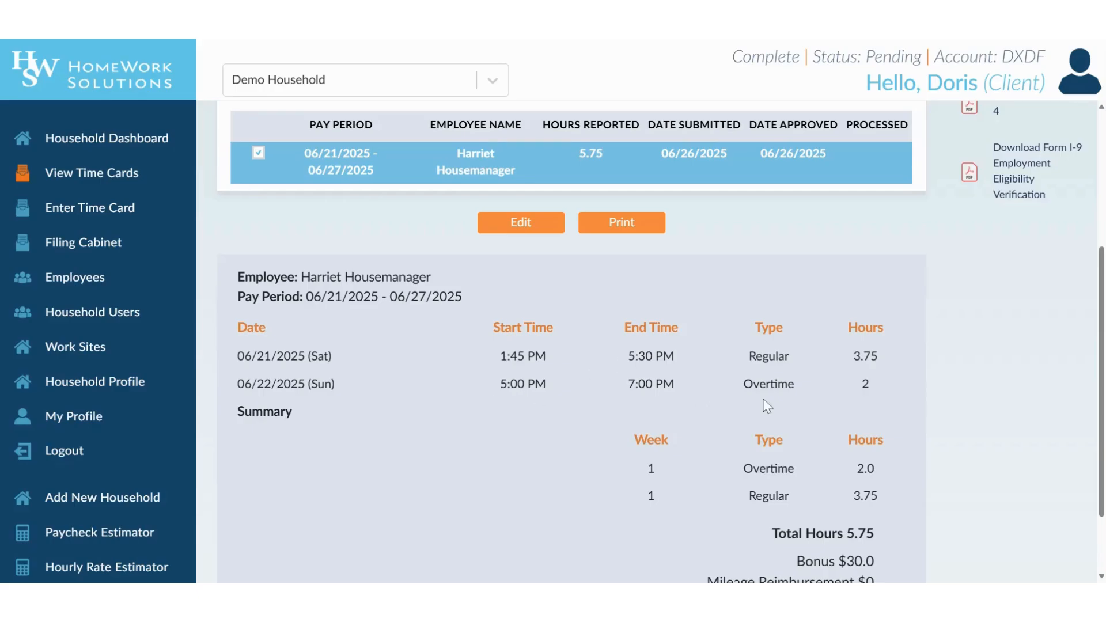
scroll(765, 406, down, 2)
scroll(604, 379, up, 3)
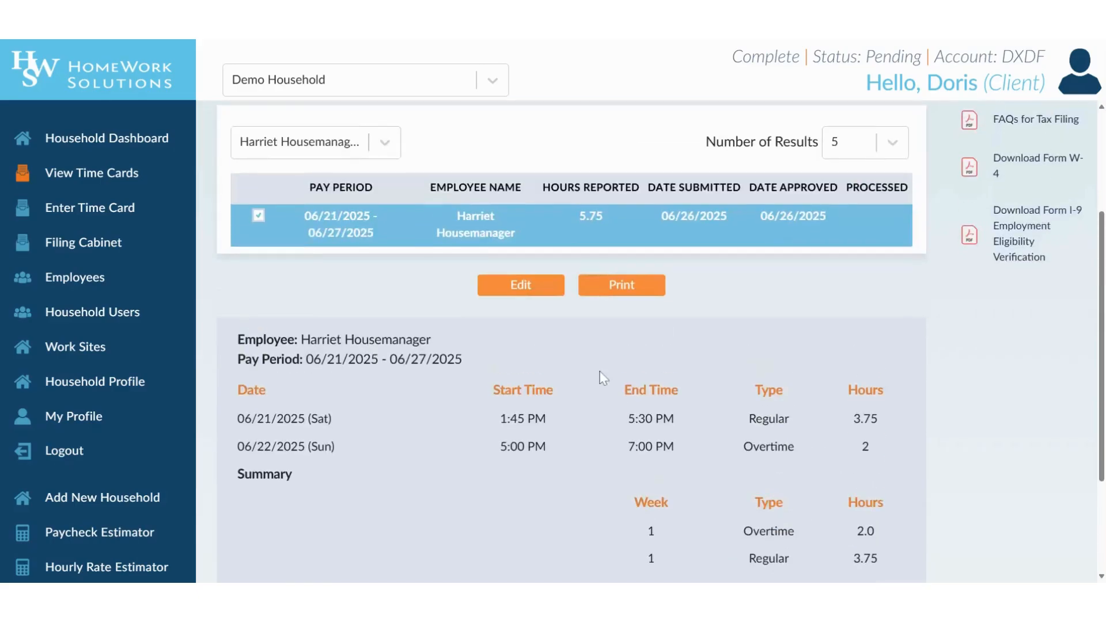
- Switch between the three employees' time cards, ending on the housekeeper's 48.0-hour card
click(333, 163)
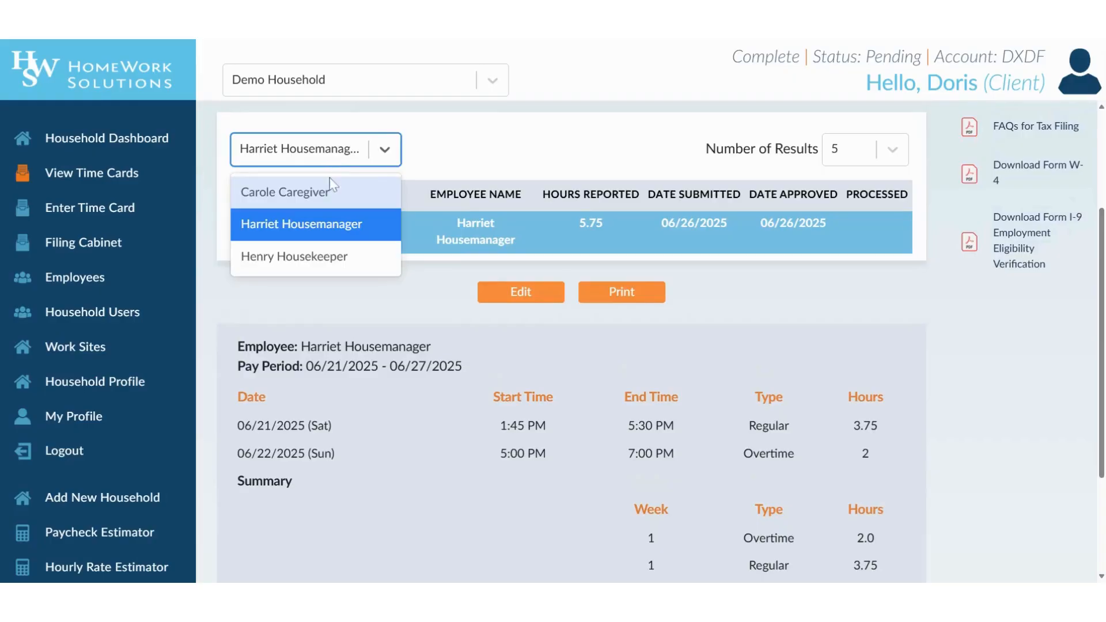
click(332, 195)
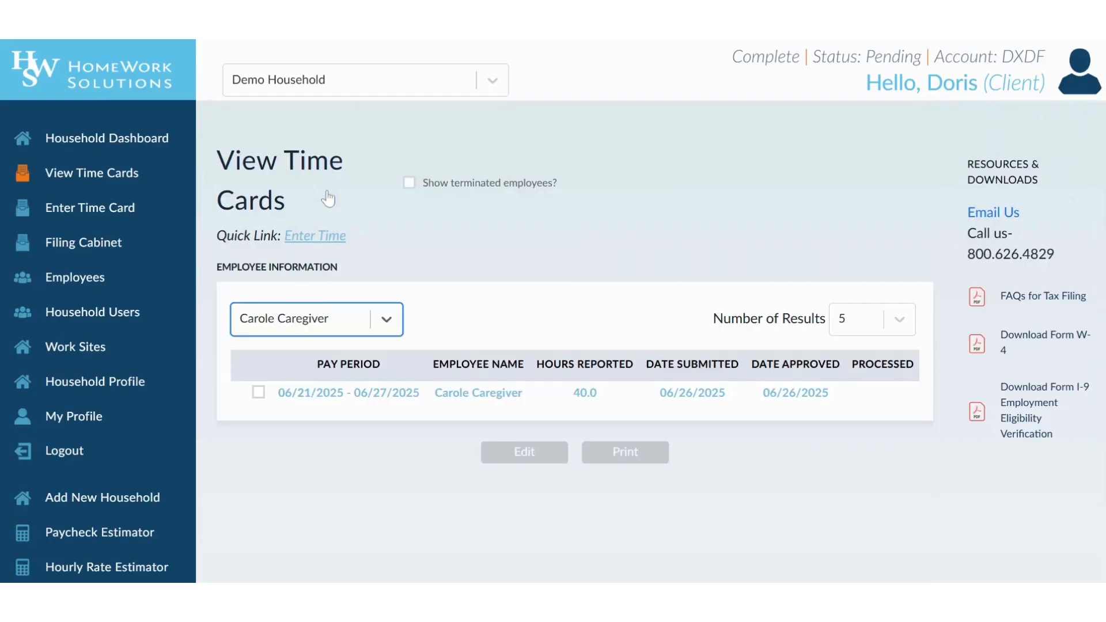
click(346, 321)
click(341, 393)
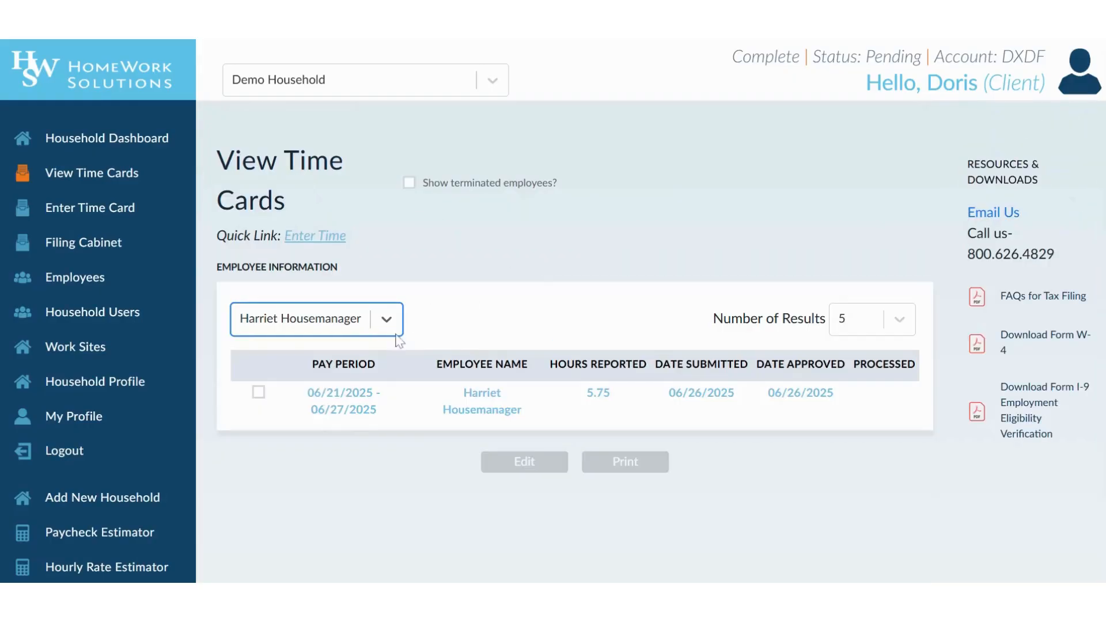
click(375, 323)
click(323, 426)
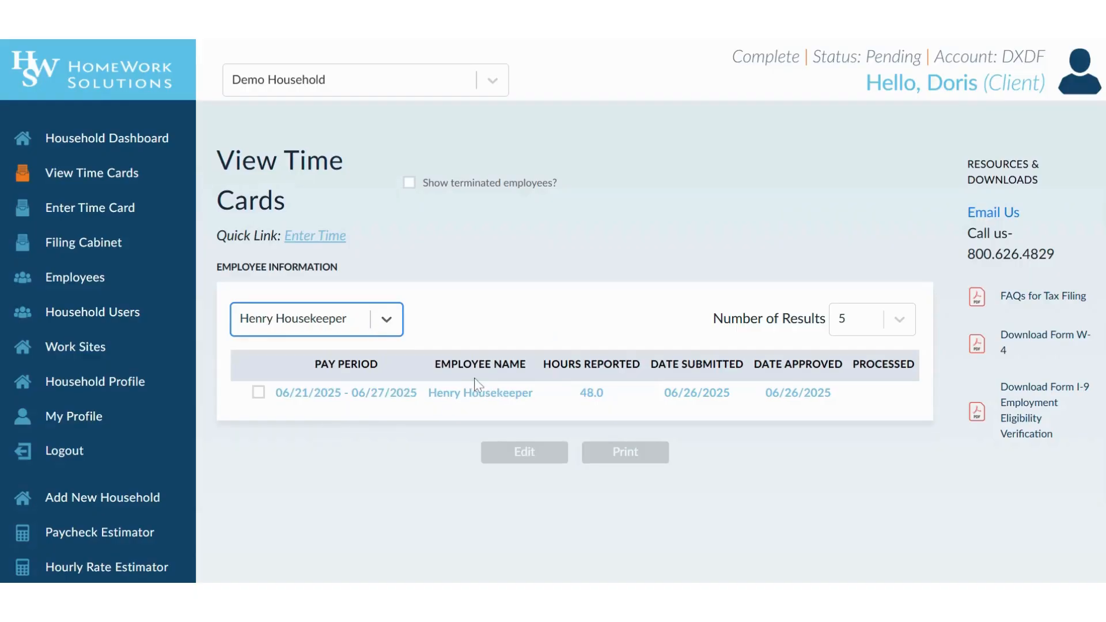